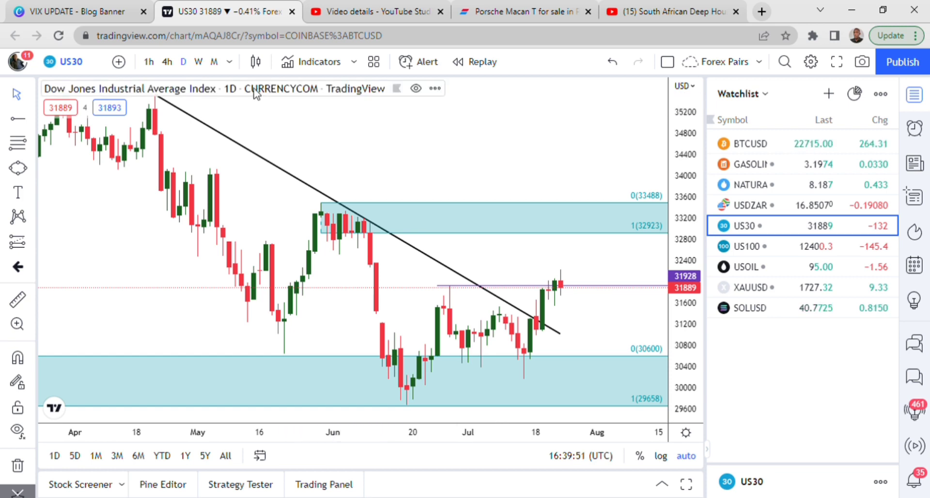
Switch the US30 chart to the monthly timeframe and examine the recent candles between the upper and lower price zones.
left_click(214, 65)
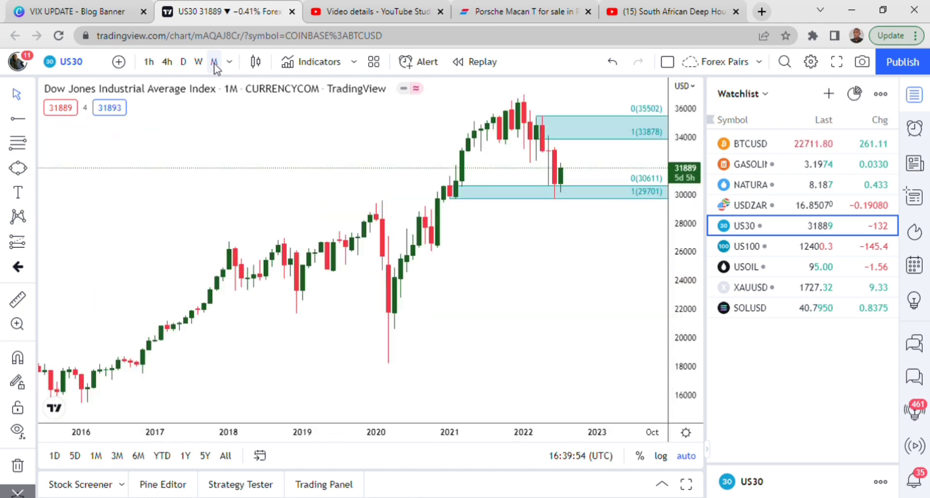
mouse_move(337, 406)
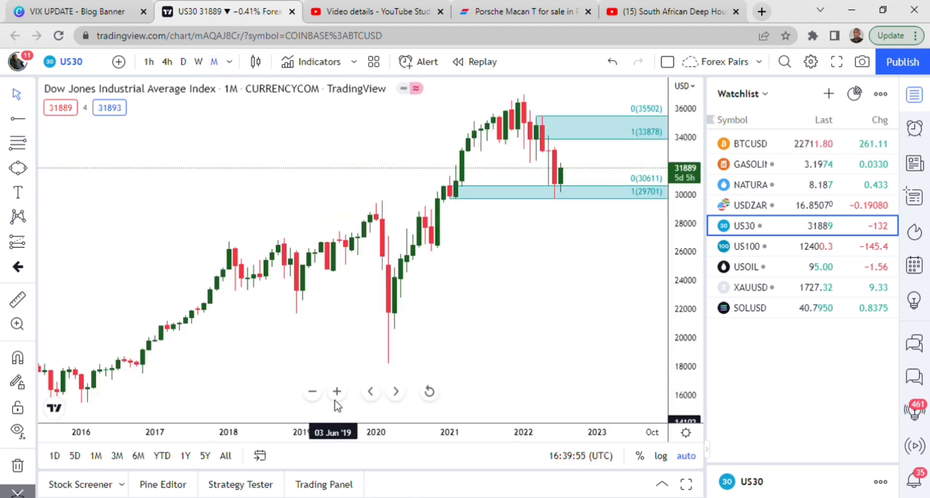
left_click(336, 391)
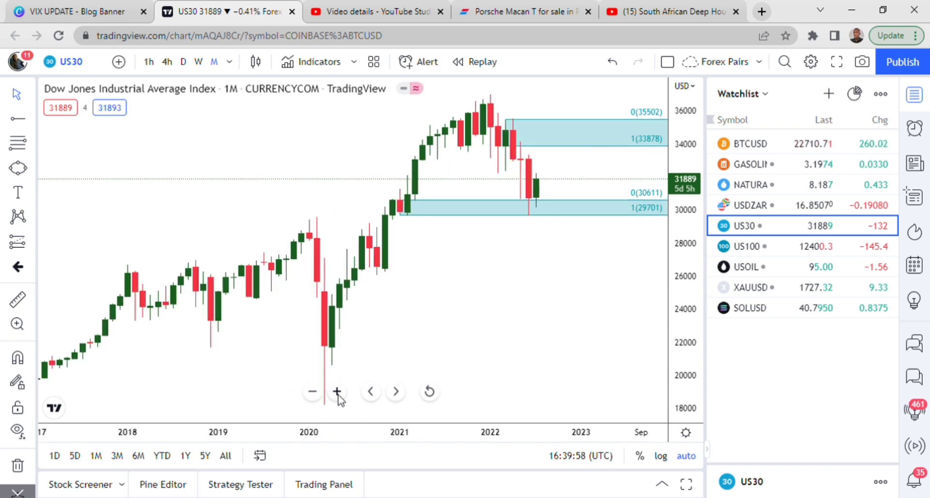
left_click(338, 394)
left_click(337, 394)
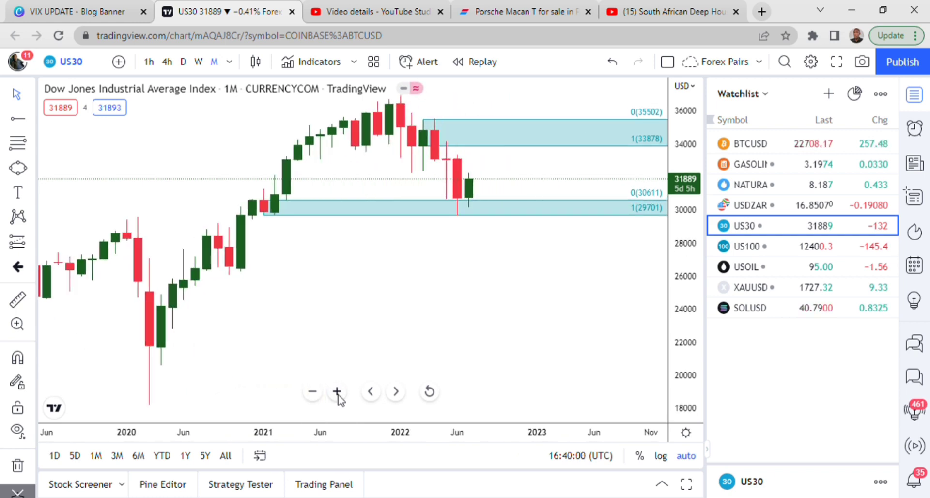
left_click_drag(332, 328, 218, 337)
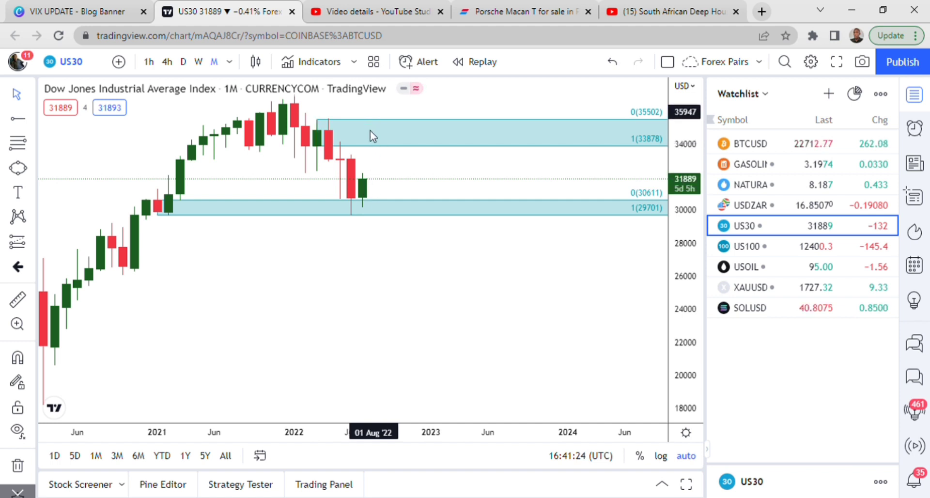
Switch the chart to the weekly timeframe and examine the 2022 decline against the descending trend line and both zones.
left_click(200, 61)
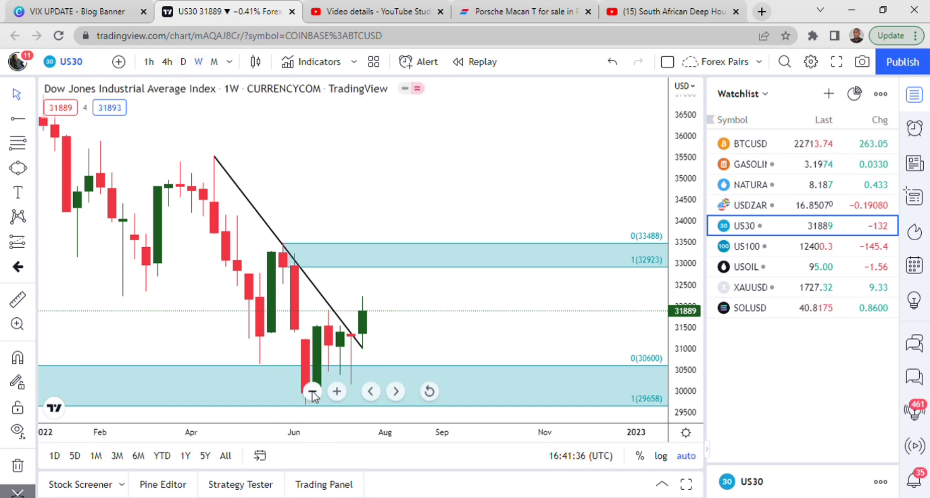
left_click(313, 391)
left_click(312, 391)
left_click(312, 392)
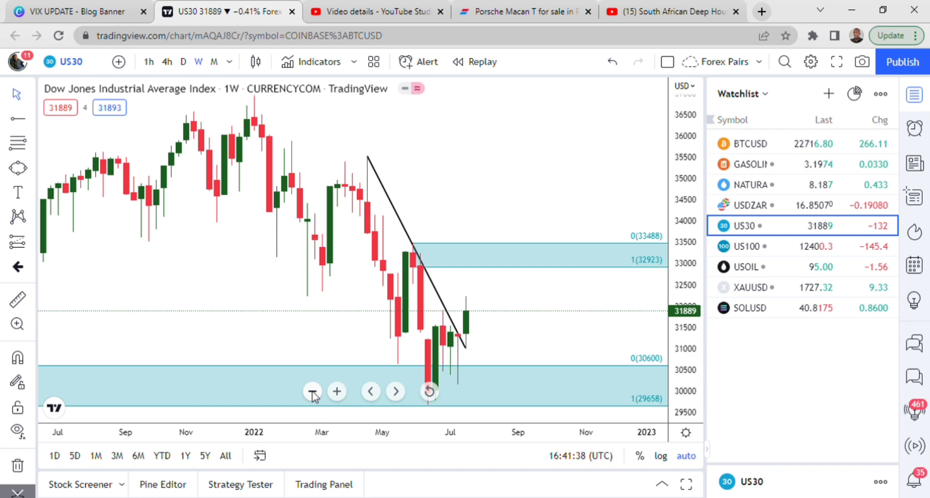
left_click(312, 392)
left_click(313, 391)
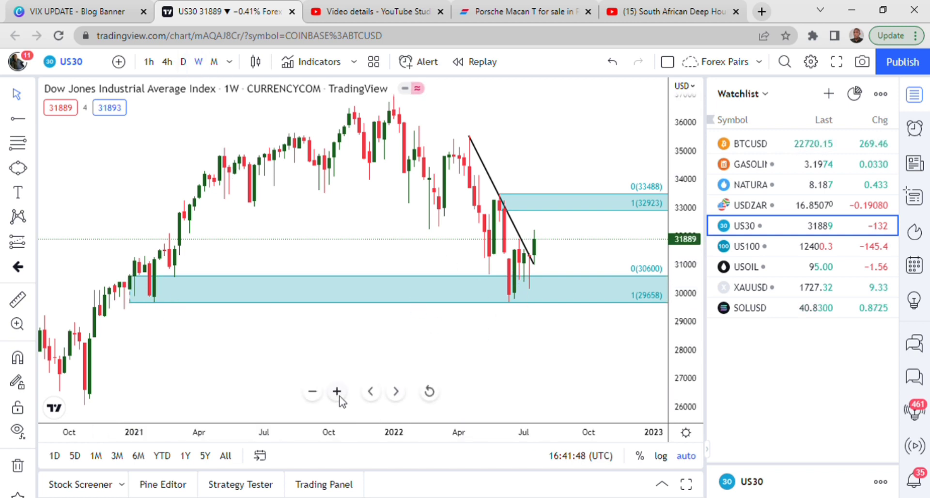
left_click(337, 391)
left_click(339, 395)
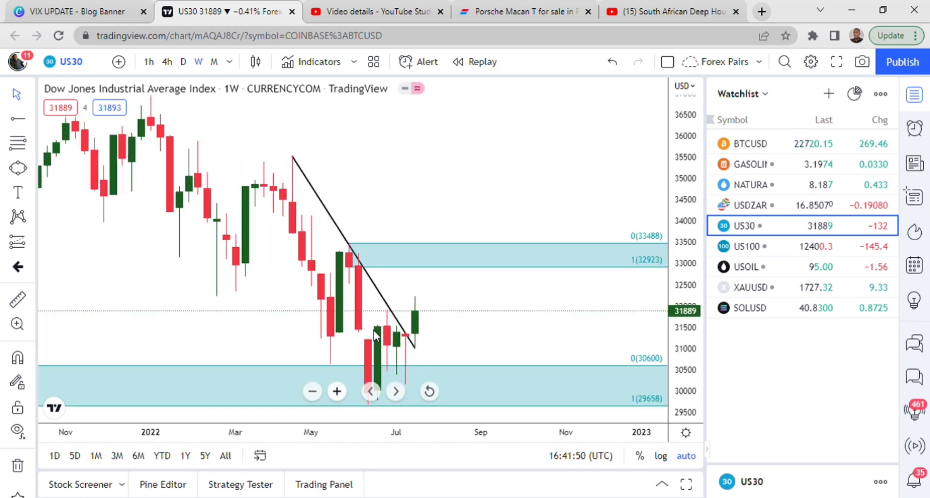
Extend the lower end of the descending trend line to 25 Jul '22 at about 30972.
left_click(416, 349)
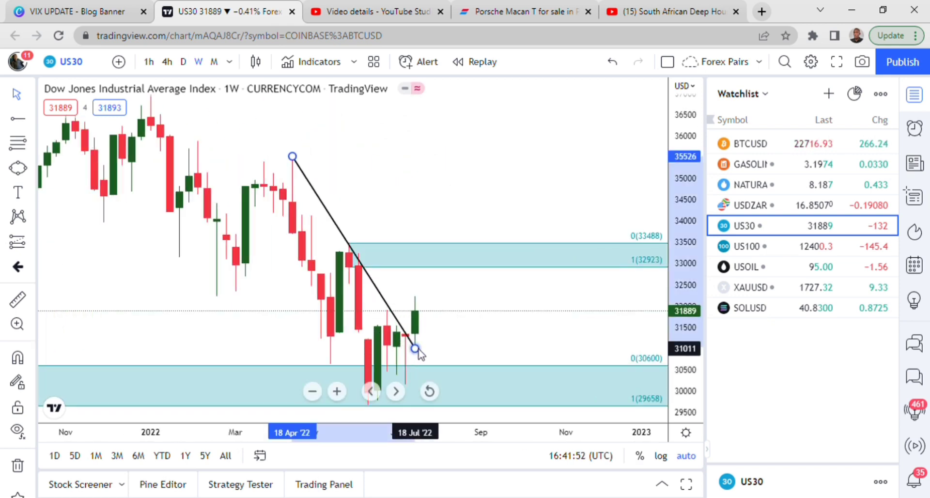
left_click_drag(419, 351, 426, 352)
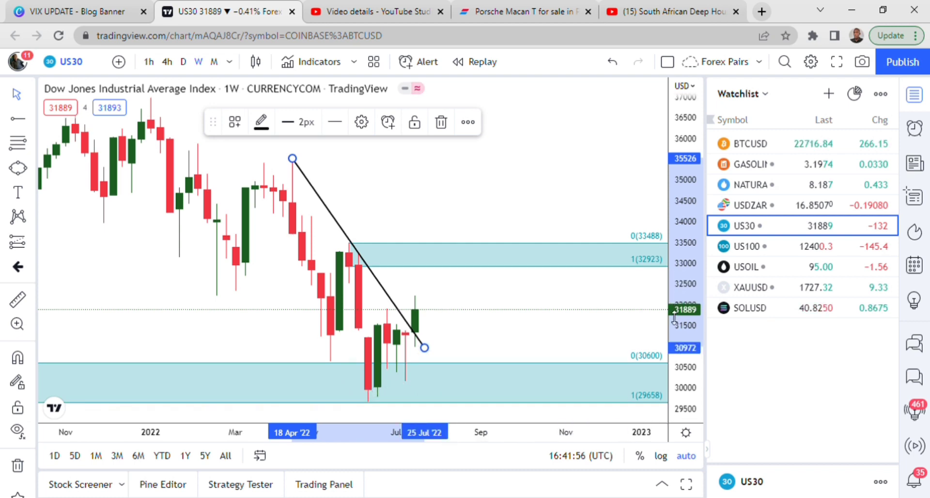
left_click(513, 272)
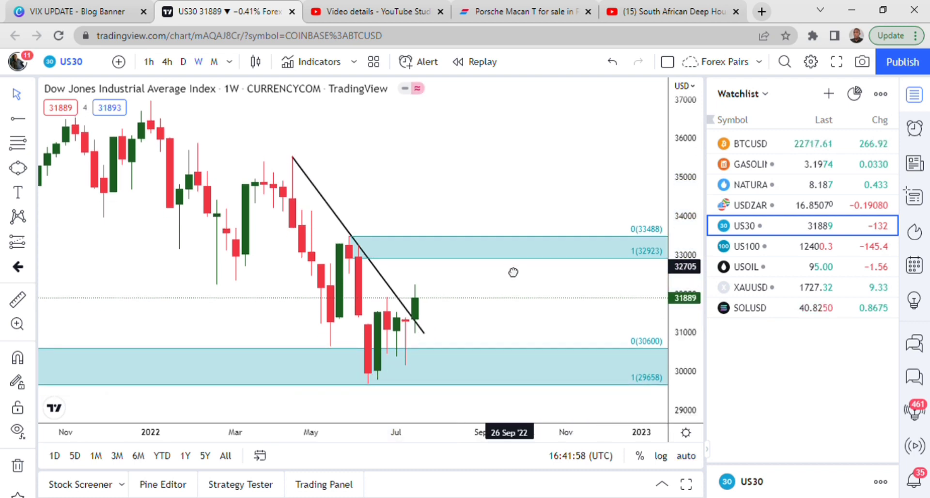
left_click_drag(513, 272, 507, 269)
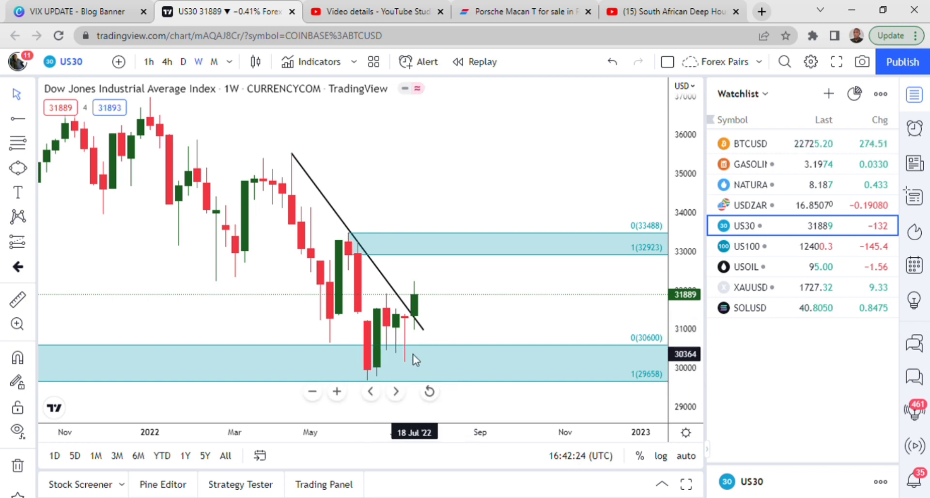
left_click(415, 320)
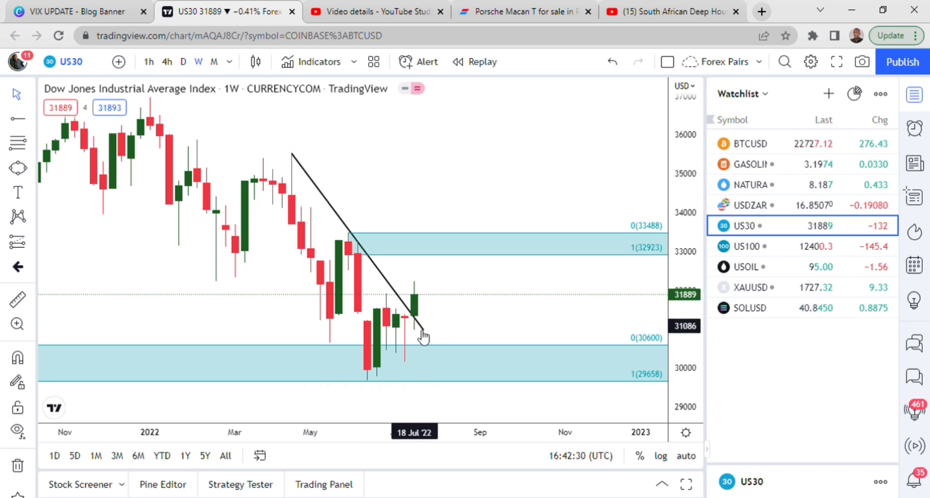
left_click(388, 277)
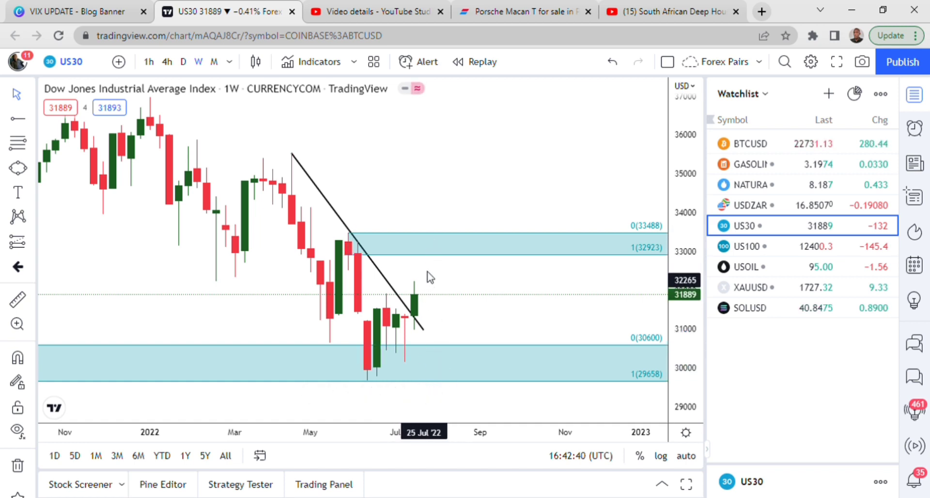
Switch the chart to the daily timeframe and reset the price scale to fit the data.
left_click(184, 63)
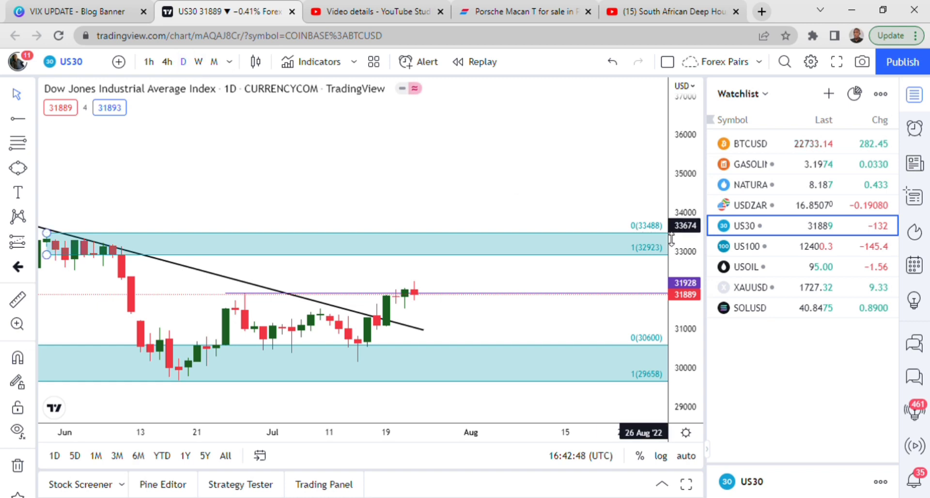
right_click(673, 220)
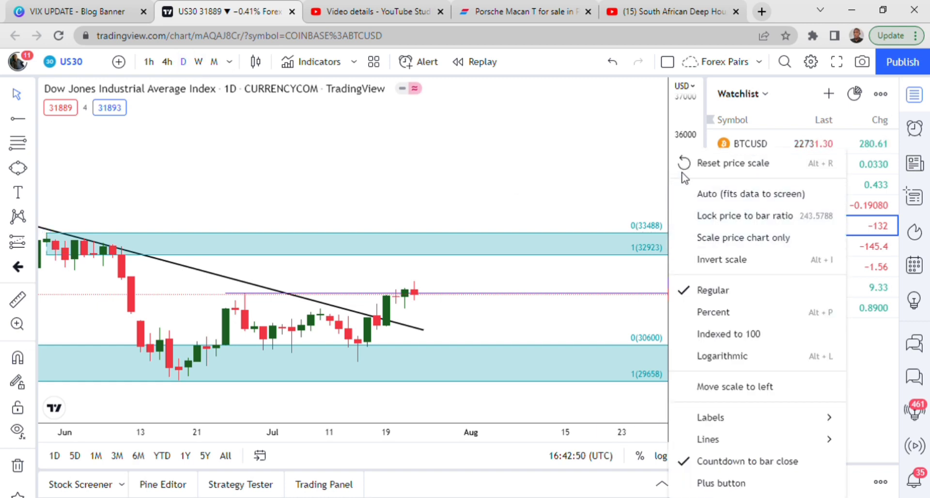
left_click(684, 99)
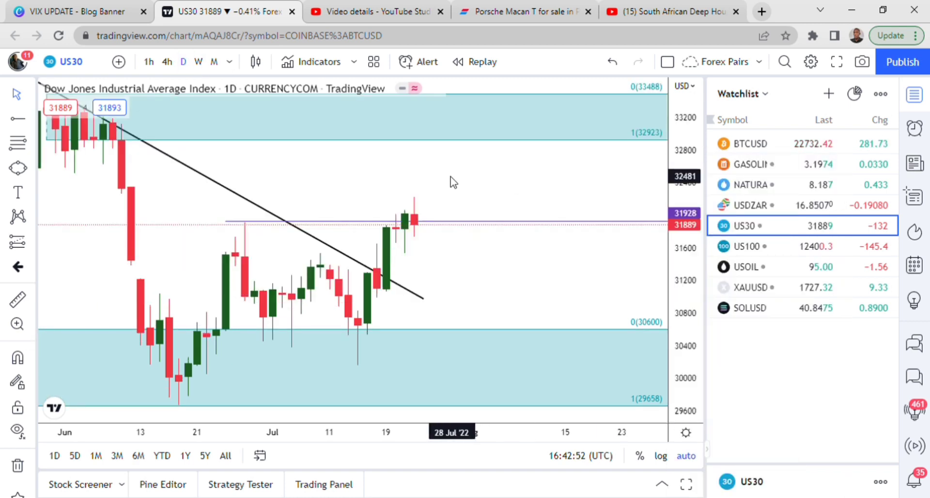
left_click_drag(487, 192, 640, 214)
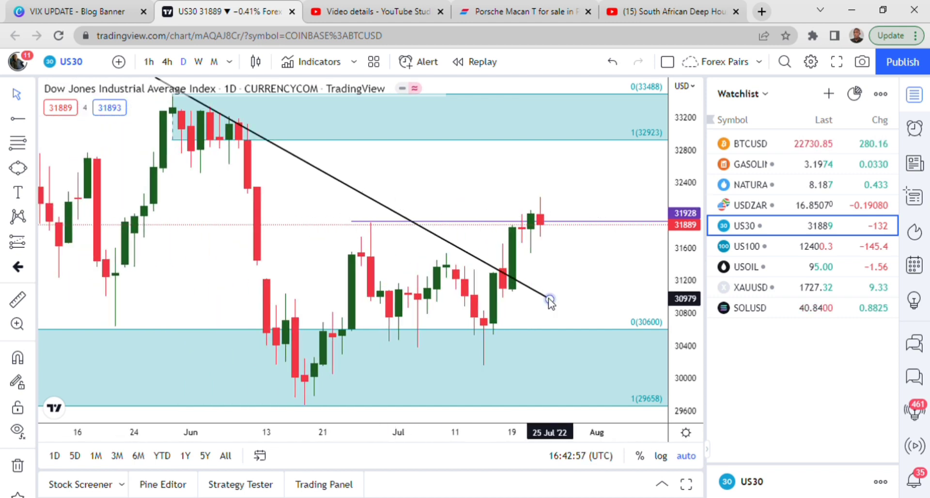
Raise the trend line's end point on 25 Jul '22 to about 31105.
left_click_drag(550, 298, 550, 288)
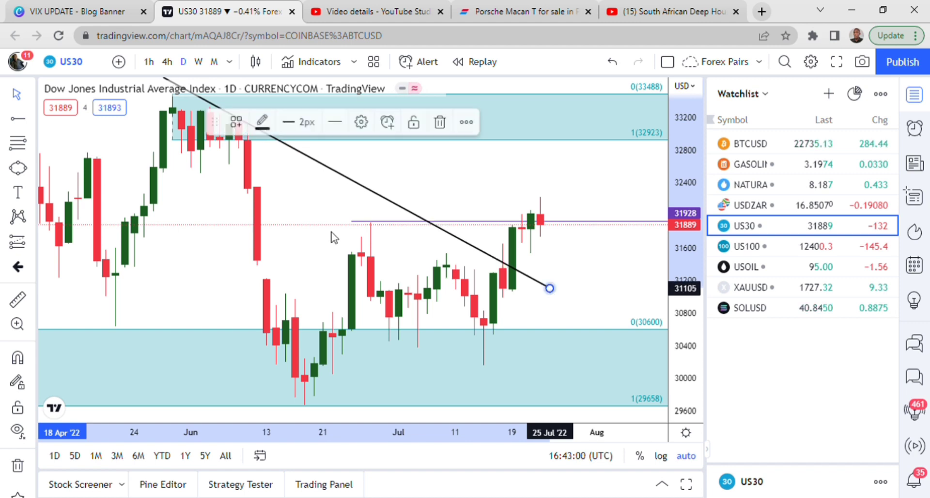
left_click(283, 204)
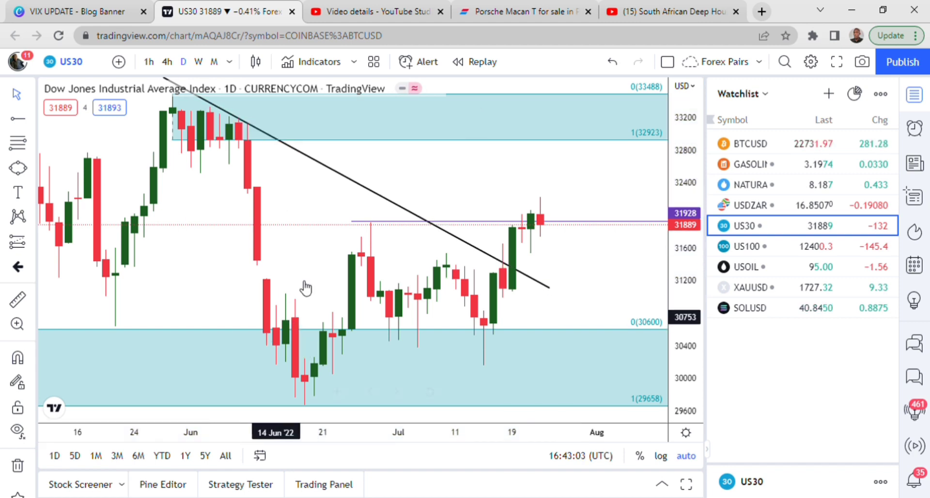
Draw a steep descending trend line from 09 Jun '22 at about 32993 to 21 Jun '22 at about 29855.
left_click(31, 120)
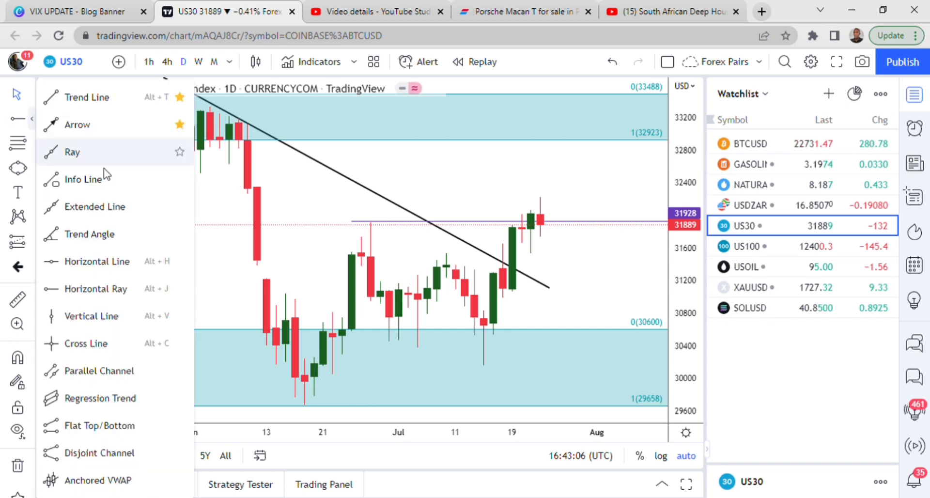
left_click(58, 101)
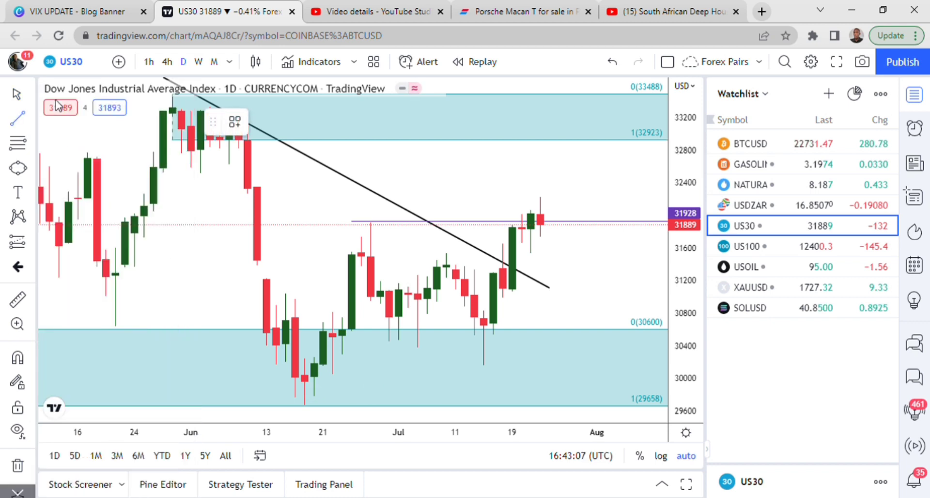
left_click(252, 137)
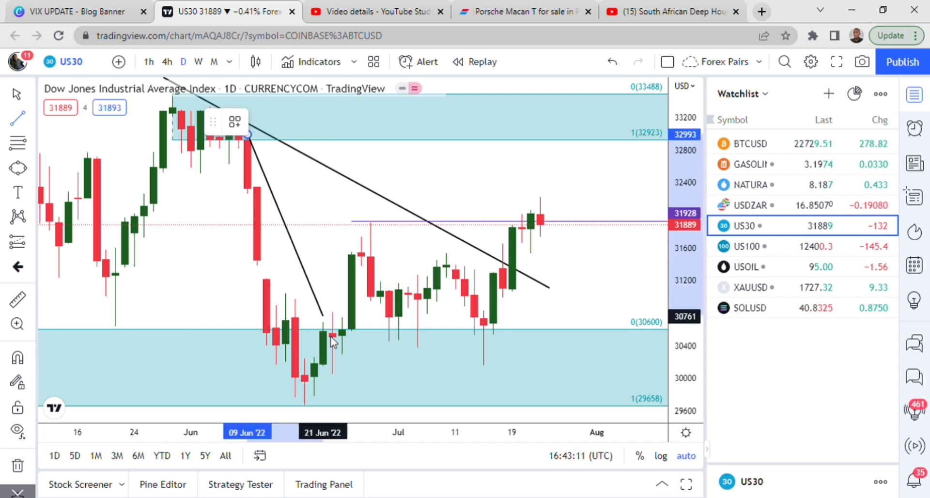
left_click(323, 390)
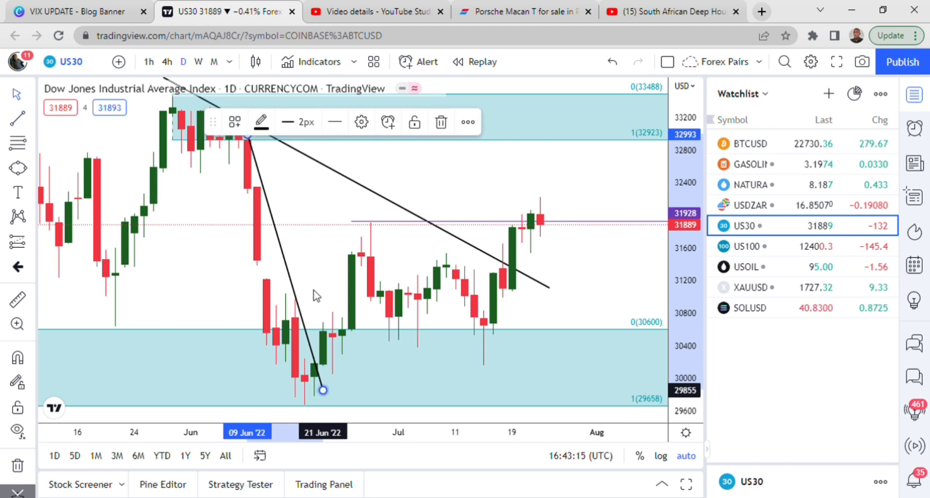
left_click(310, 260)
left_click_drag(318, 260, 322, 260)
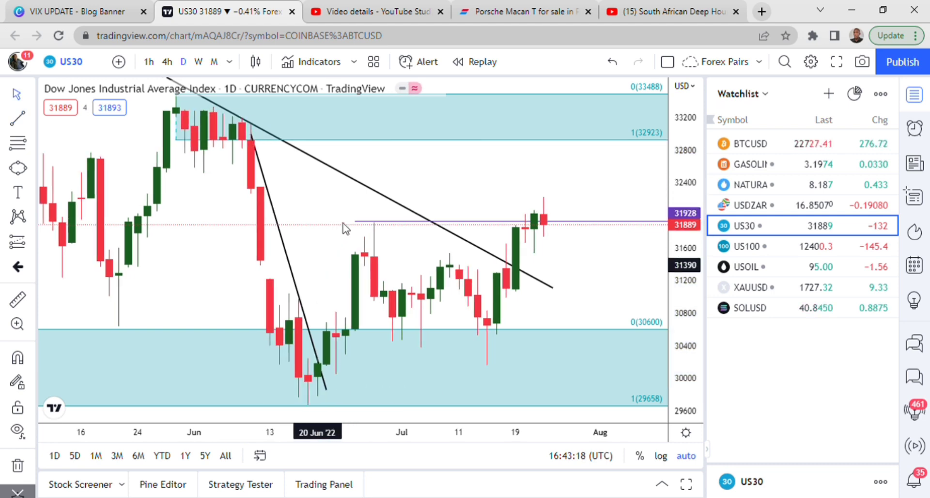
Delete the longer, older descending trend line that ends in late July.
left_click(362, 185)
key("Delete")
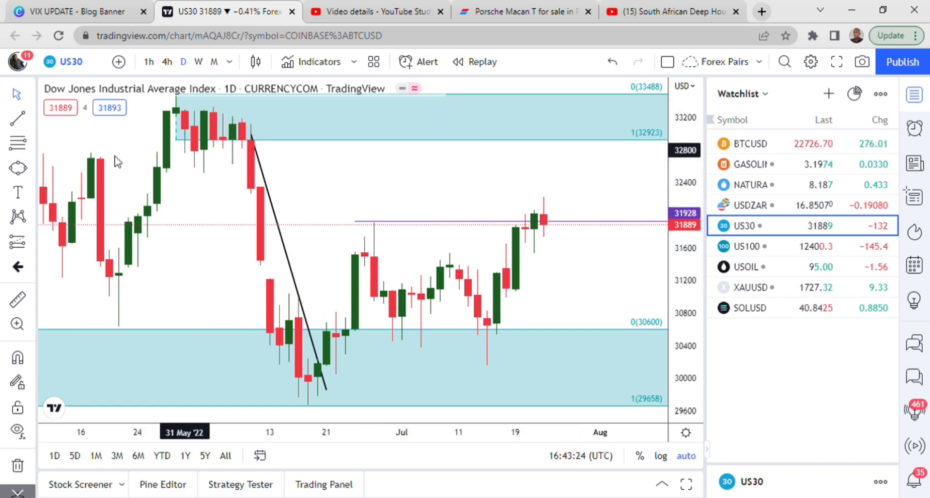
Draw two Fib zones: about 29687 to 30031 from 17 Jun '22, and about 30568 to 31046 from 15 Jun '22.
left_click(308, 404)
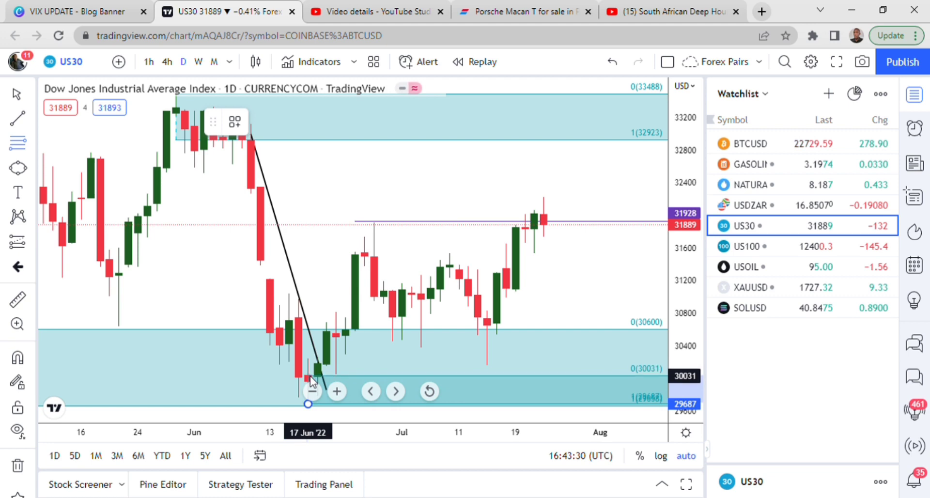
left_click(308, 376)
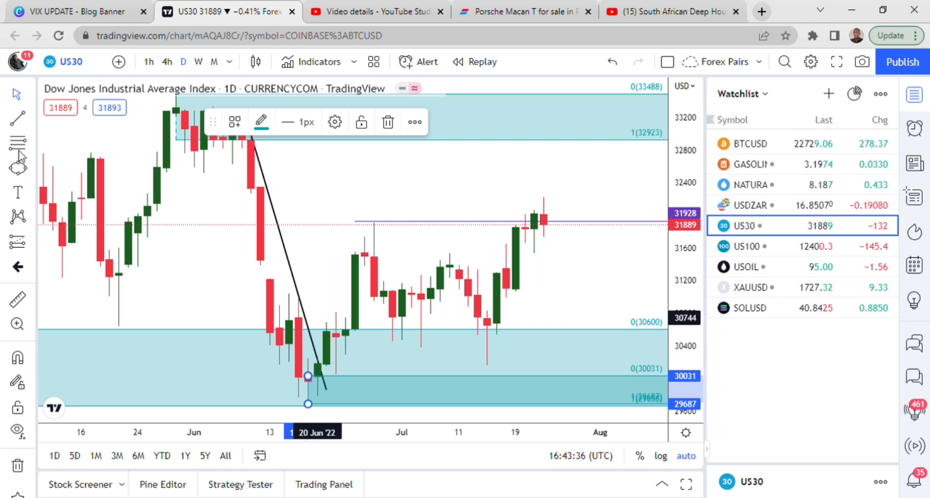
left_click(288, 332)
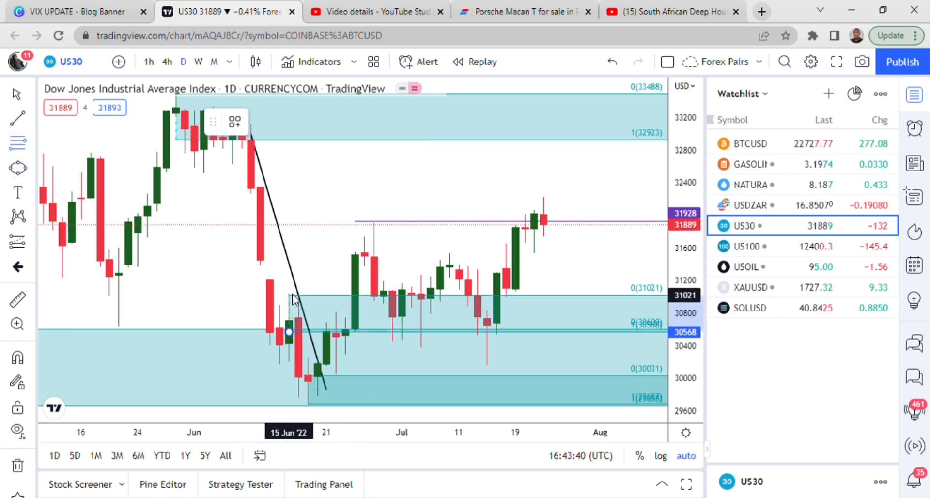
left_click(289, 294)
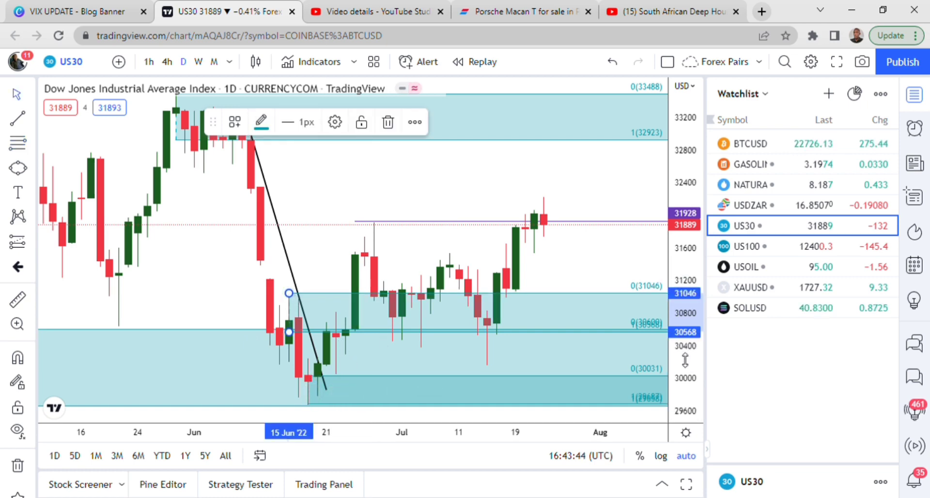
left_click_drag(684, 360, 685, 369)
left_click_drag(625, 249, 624, 224)
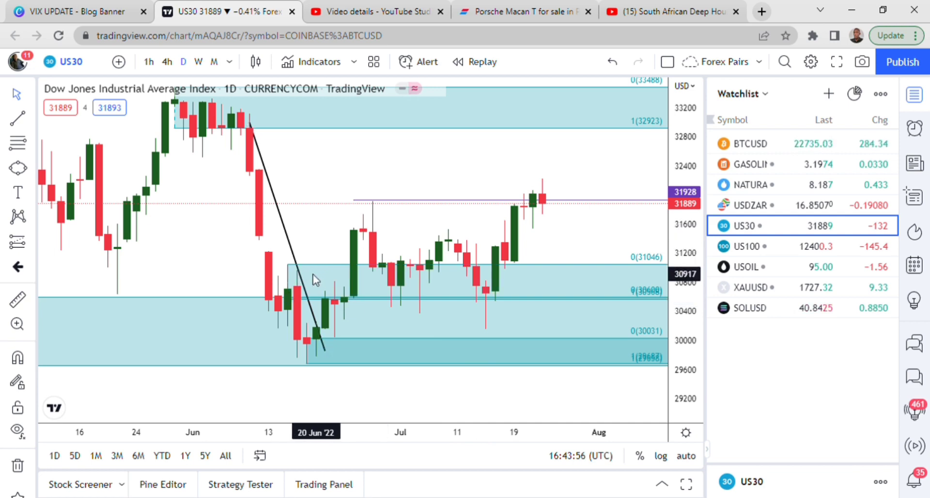
Move the 15 Jun zone to 22 Jun '22 with its upper edge at about 30597, and lower its bottom edge to about 30052.
left_click(349, 279)
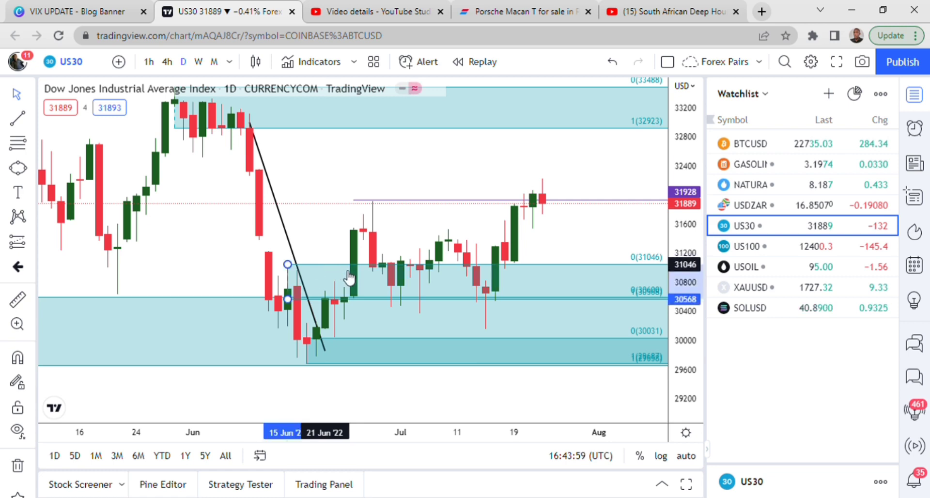
mouse_move(349, 278)
left_mouse_down()
mouse_move(385, 305)
mouse_move(369, 307)
left_mouse_up()
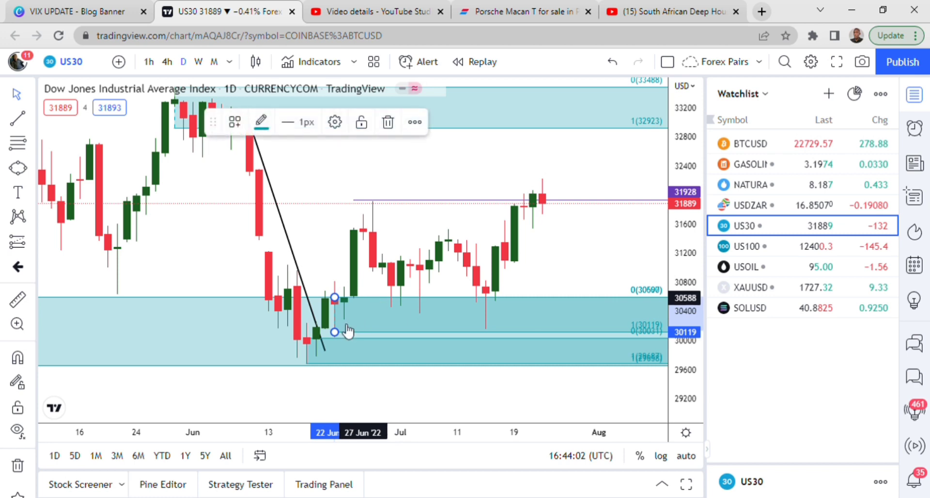
left_click_drag(330, 333, 333, 337)
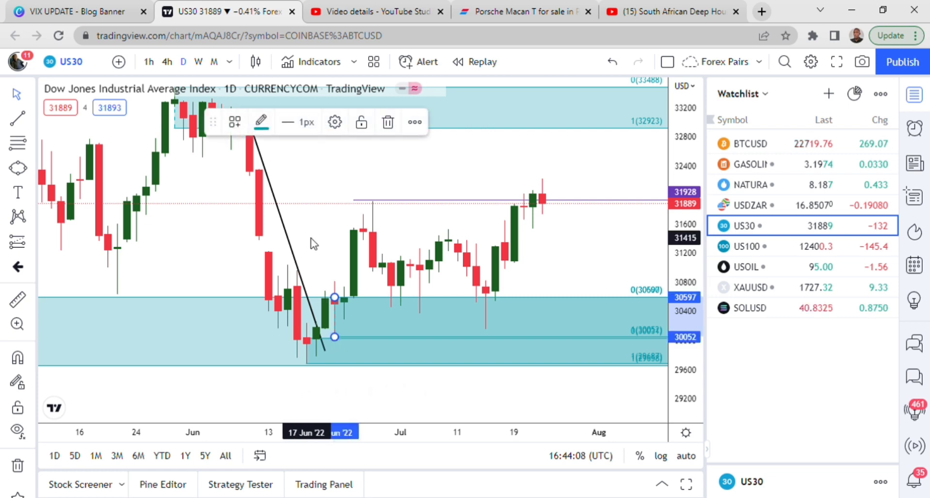
Delete the demand zone that starts on 17 Jun '22 beneath the 22 Jun zone.
left_click(314, 244)
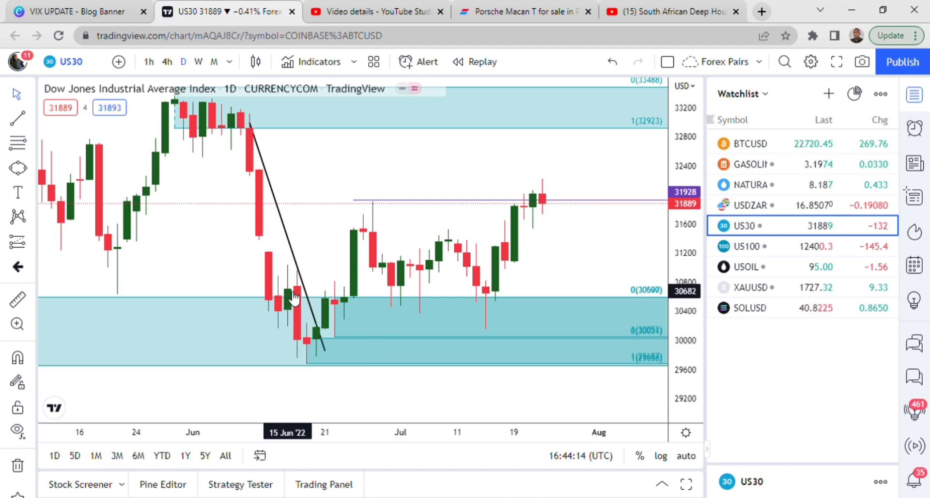
left_click(333, 339)
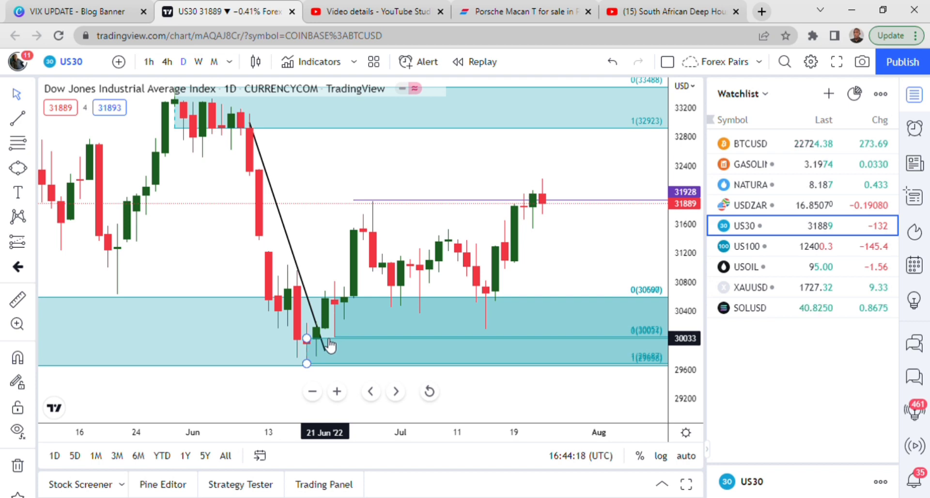
left_click(330, 345)
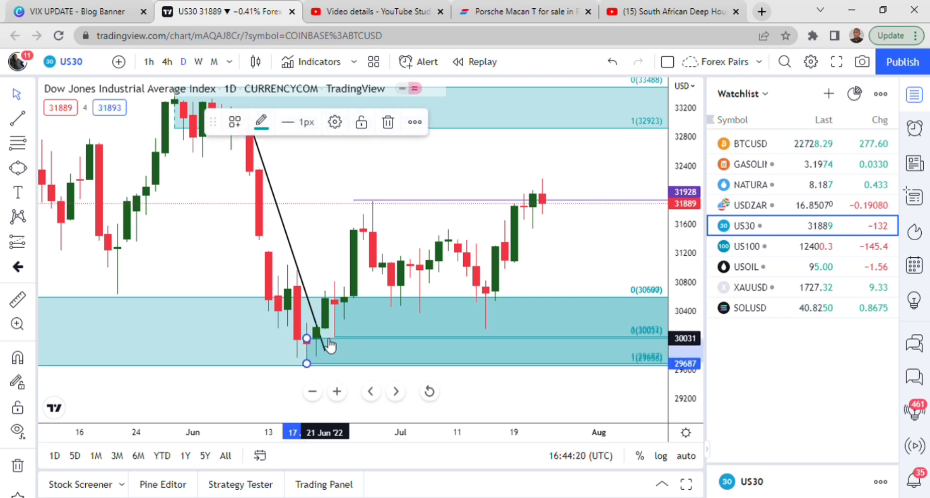
key("Delete")
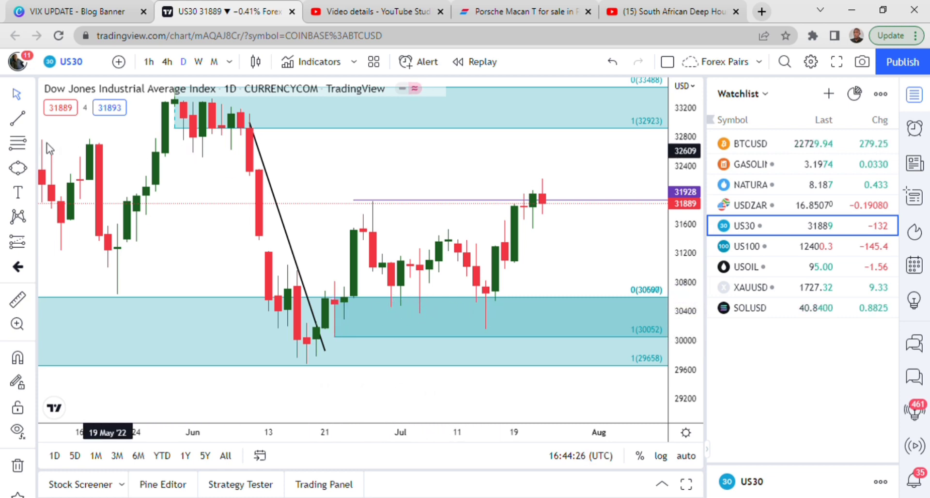
Draw a Fib zone from 27 Jun '22 between about 31490 and 31923.
left_click(371, 221)
left_click(362, 232)
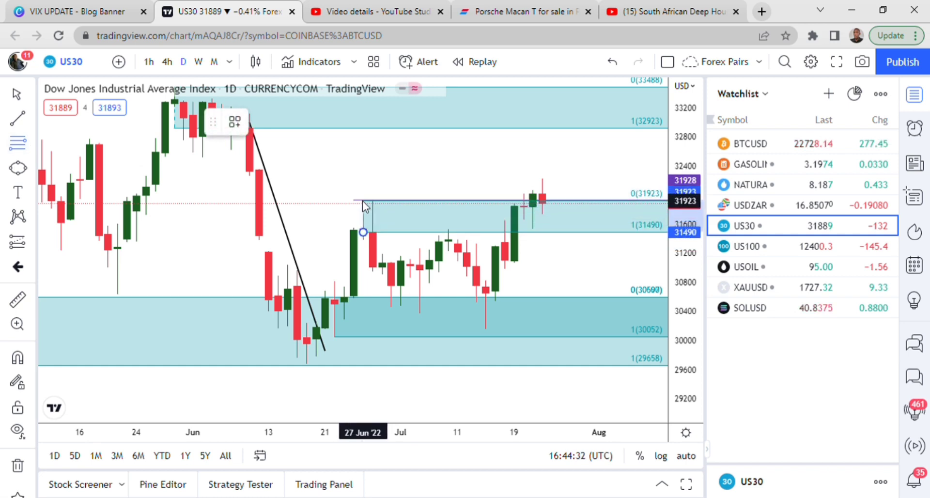
left_click(363, 201)
left_click(431, 180)
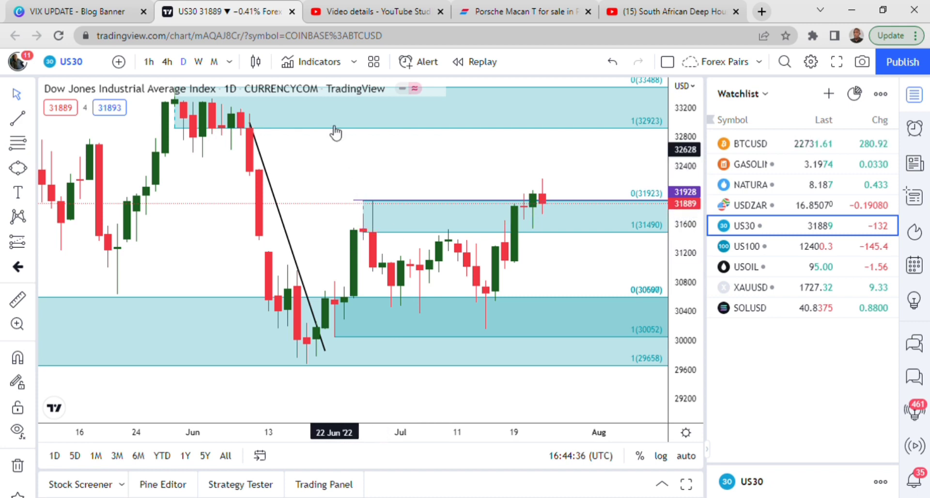
left_click(360, 200)
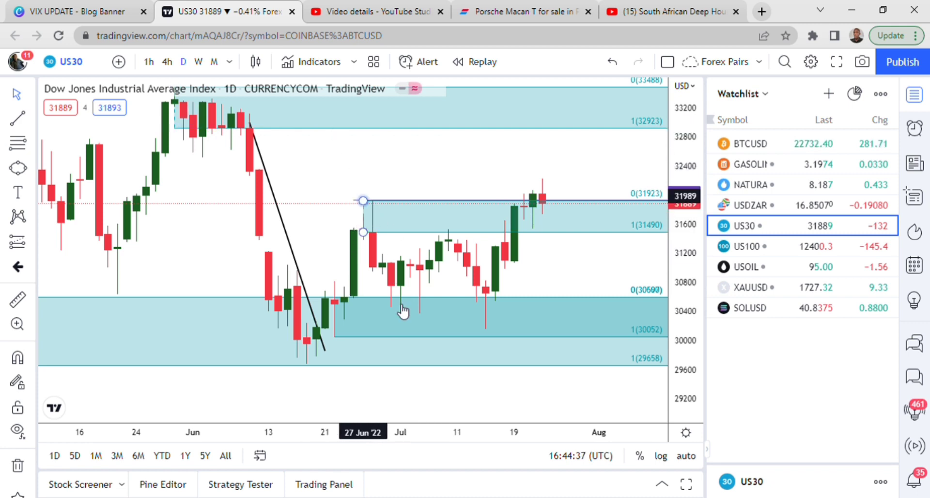
left_click(401, 311)
left_click(373, 212)
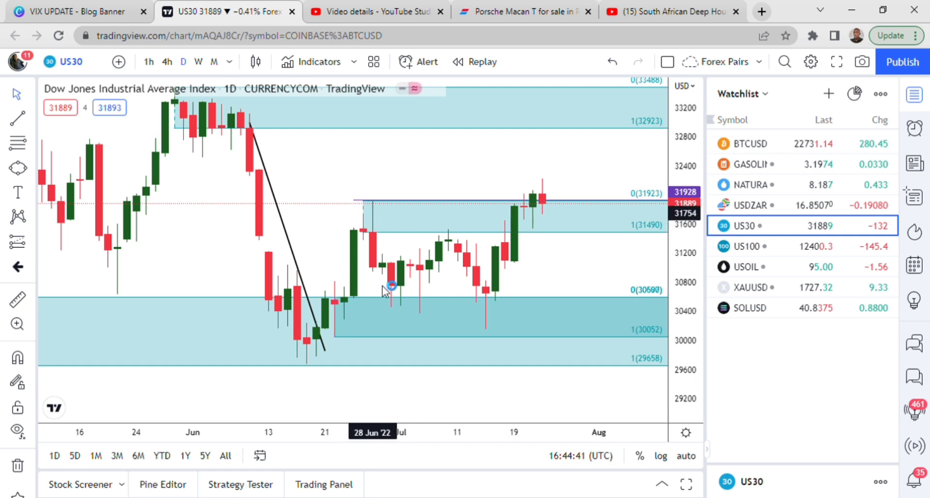
left_click(392, 283)
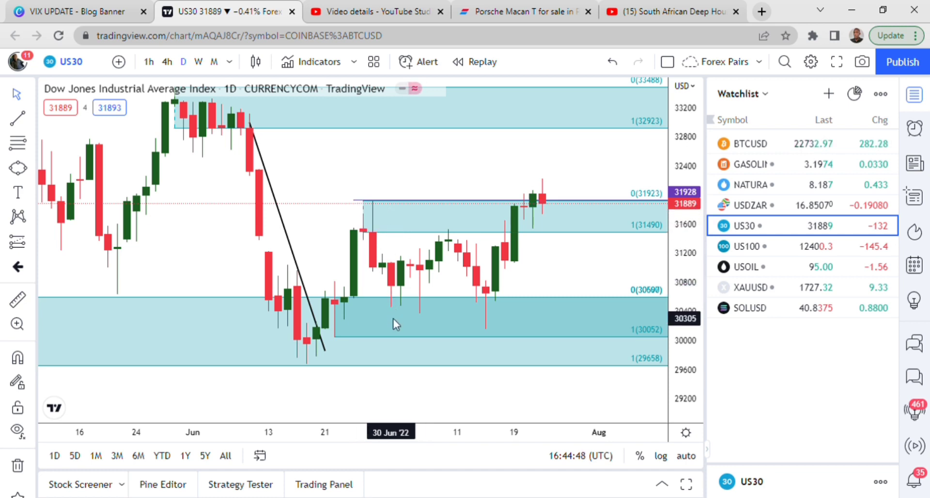
left_click(454, 237)
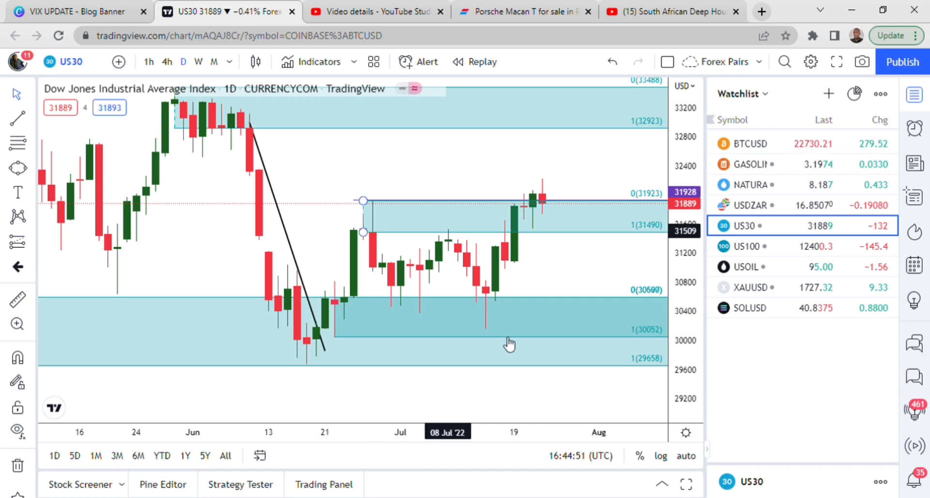
Circle the latest daily candles with an ellipse spanning about 21 to 26 Jul '22, and remove the ellipse.
left_click(557, 184)
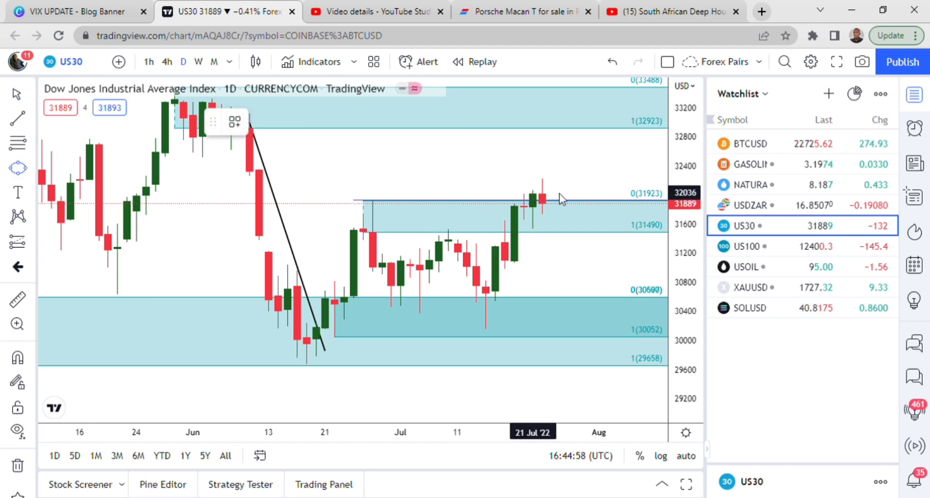
left_click(532, 193)
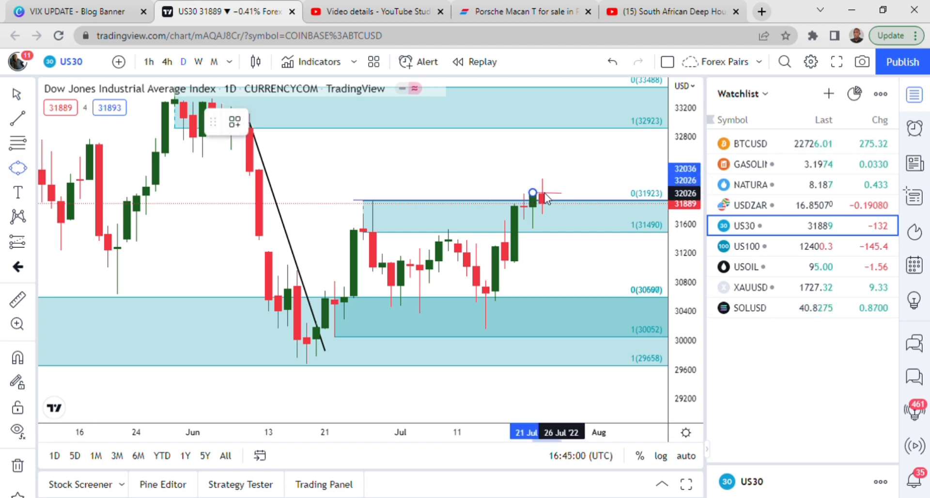
left_click(546, 193)
left_click(552, 192)
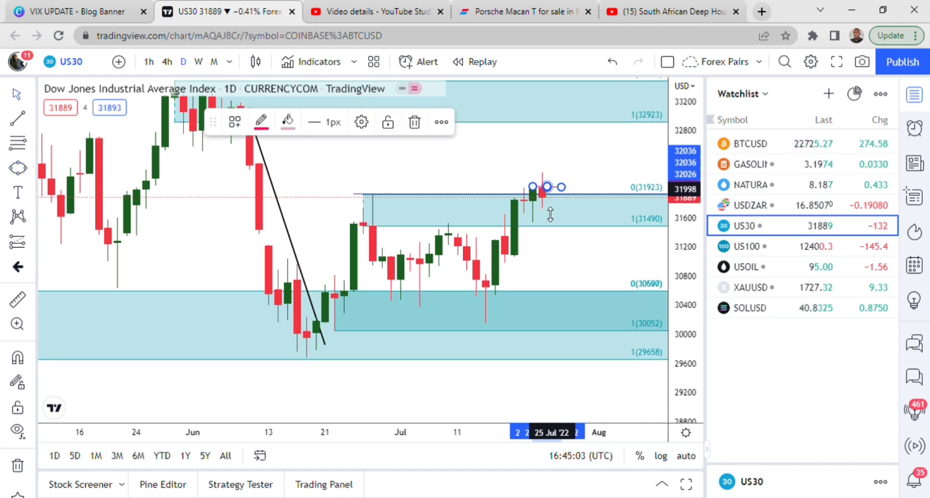
left_click_drag(550, 213, 553, 192)
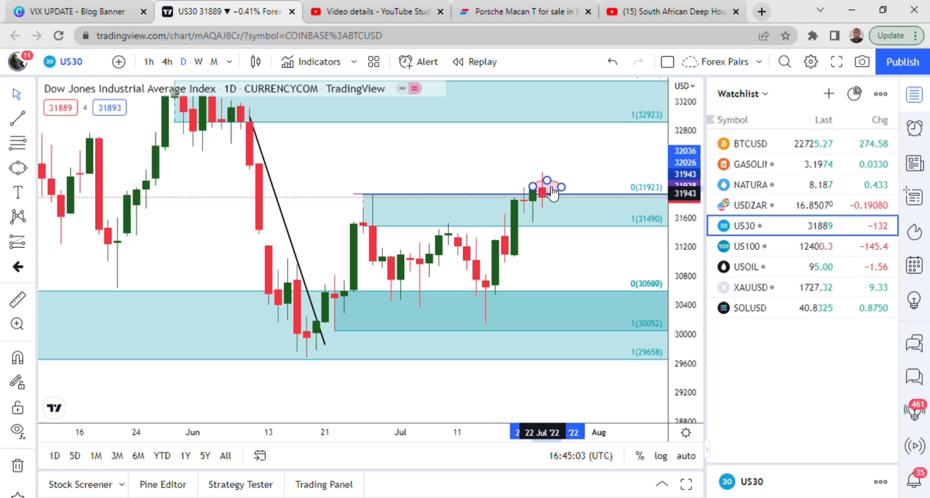
left_click(553, 192)
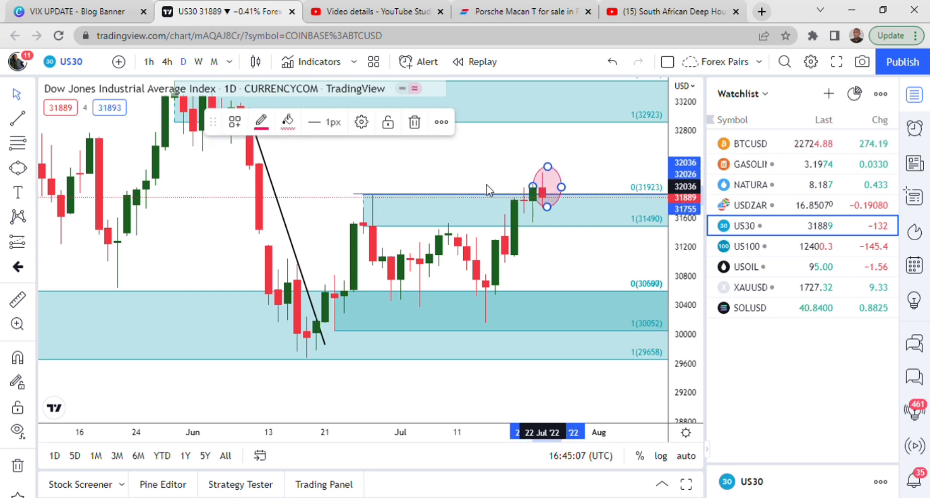
left_click(573, 178)
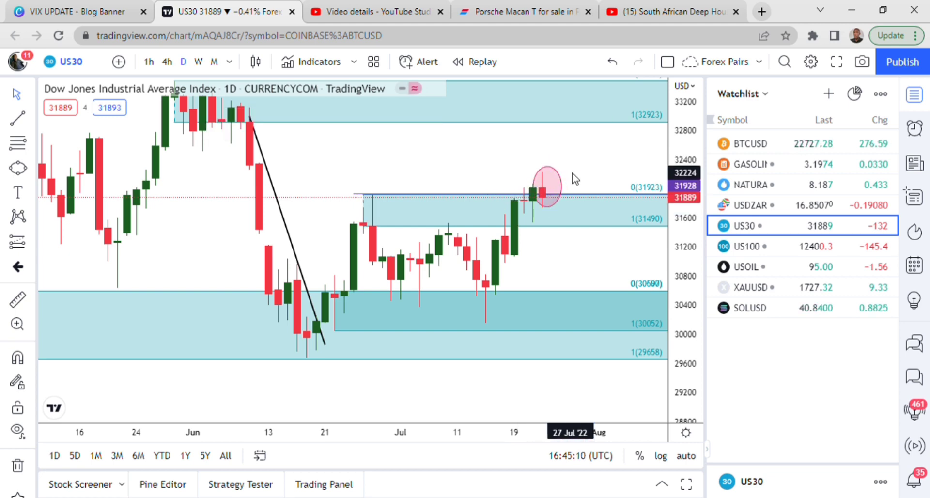
left_click(555, 173)
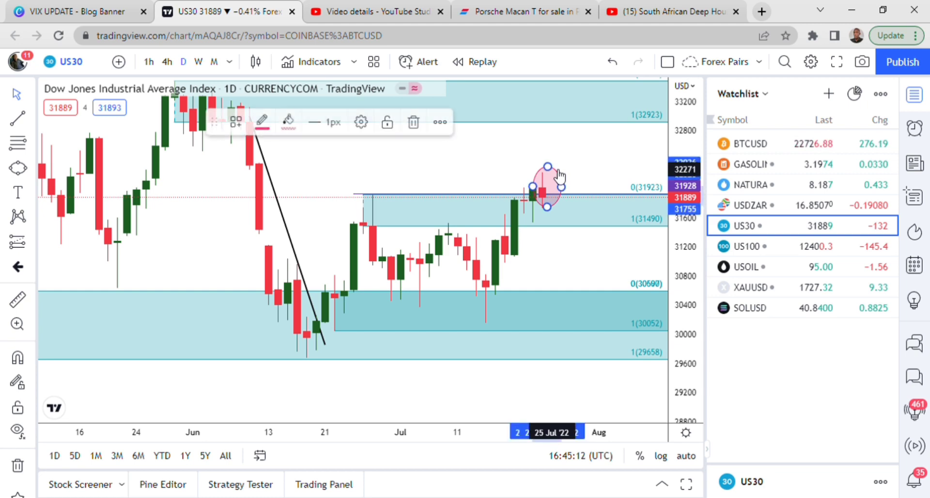
key("Delete")
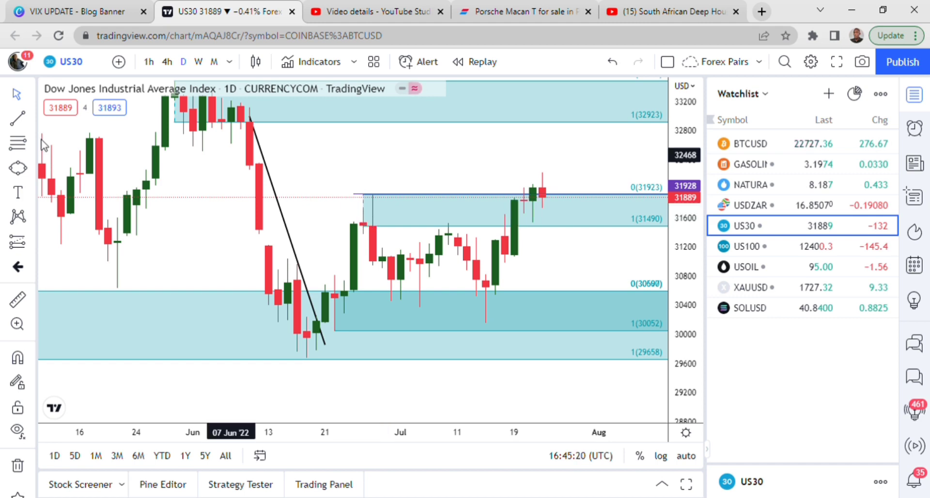
Draw a Fib demand zone from 18 Jul '22 between about 30992 and 31359.
left_click(18, 150)
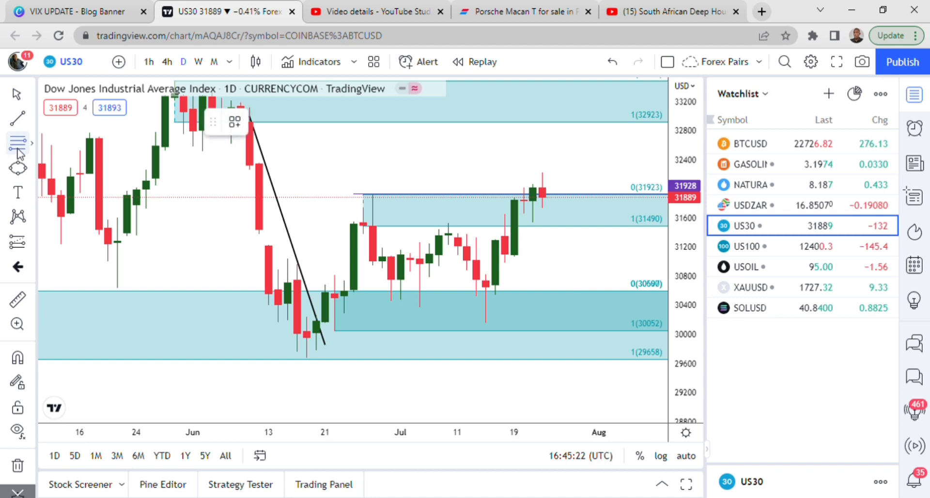
left_click(505, 262)
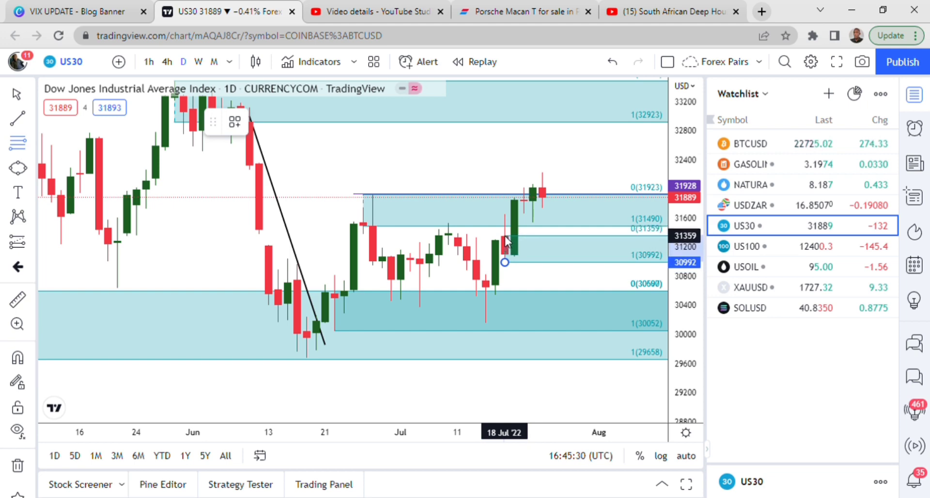
left_click(505, 237)
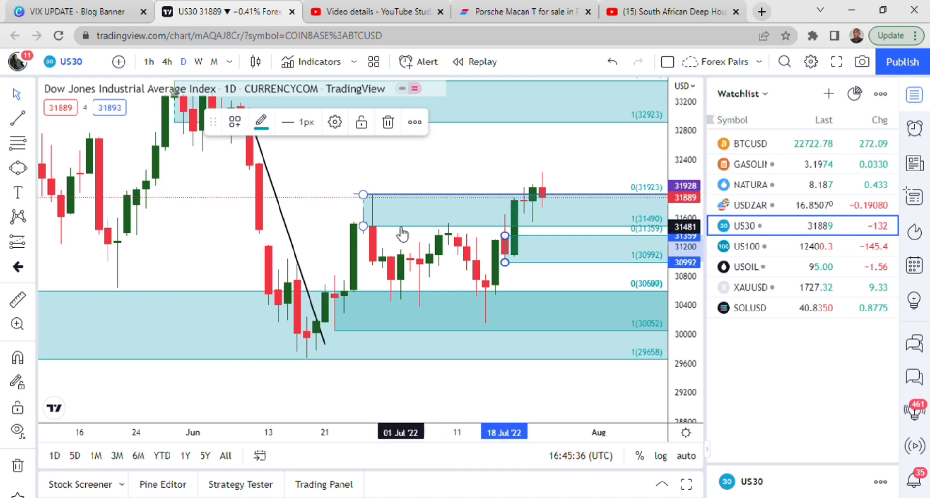
Delete the 27 Jun Fib zone and the horizontal resistance line at its upper edge.
key("Delete")
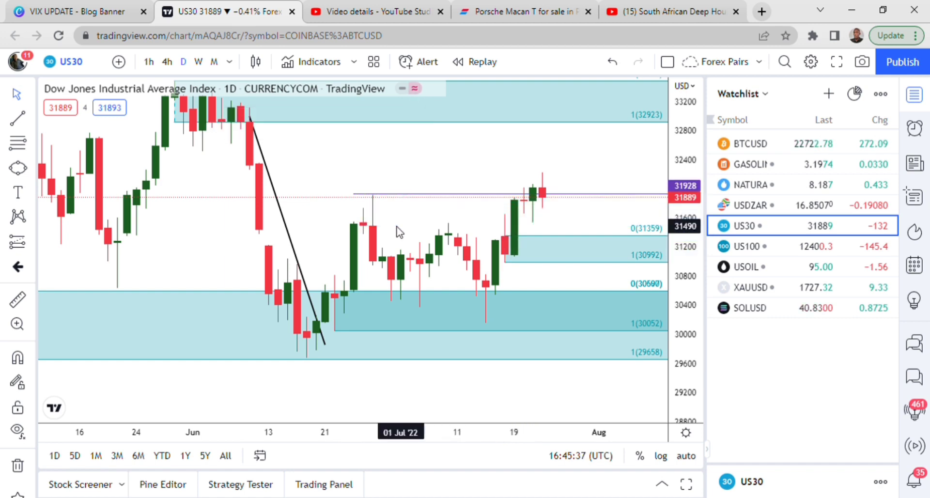
left_click(408, 199)
key("Delete")
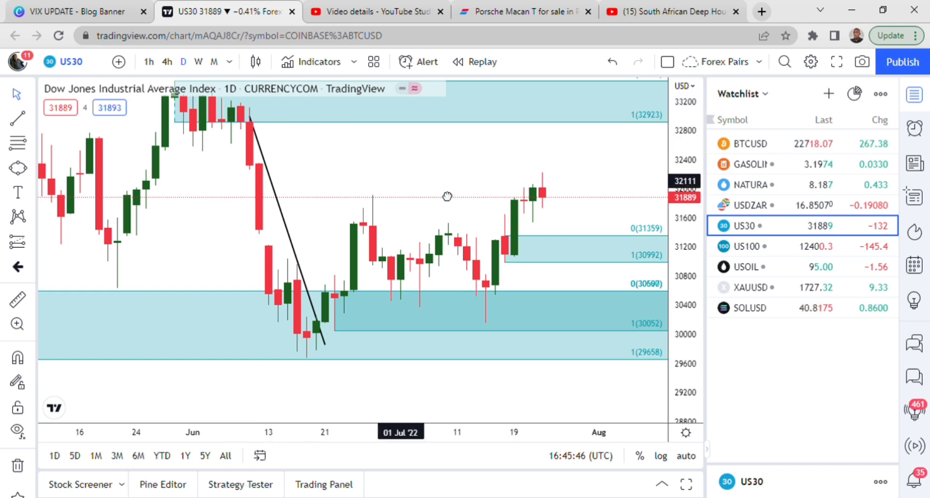
Delete the demand zone that starts on 22 Jun '22 inside the larger lower zone.
left_click_drag(447, 196, 440, 192)
scroll(379, 192, "right", 5)
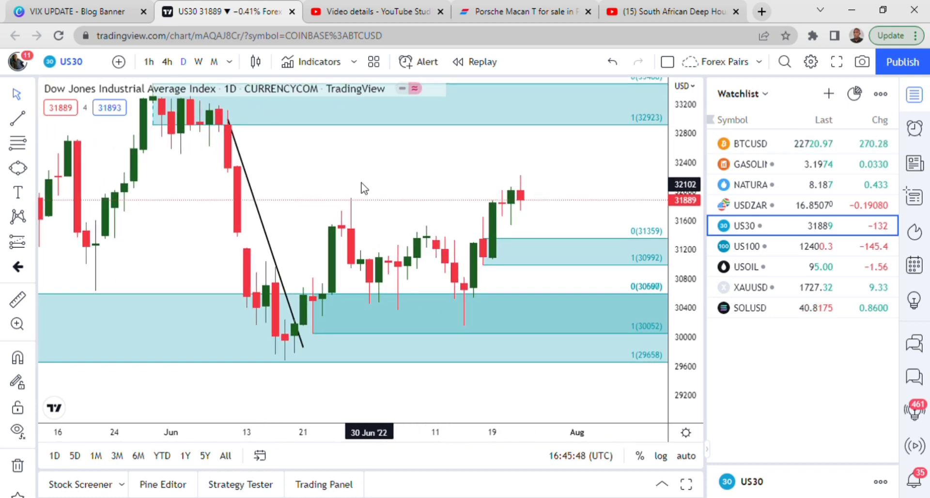
left_click(482, 336)
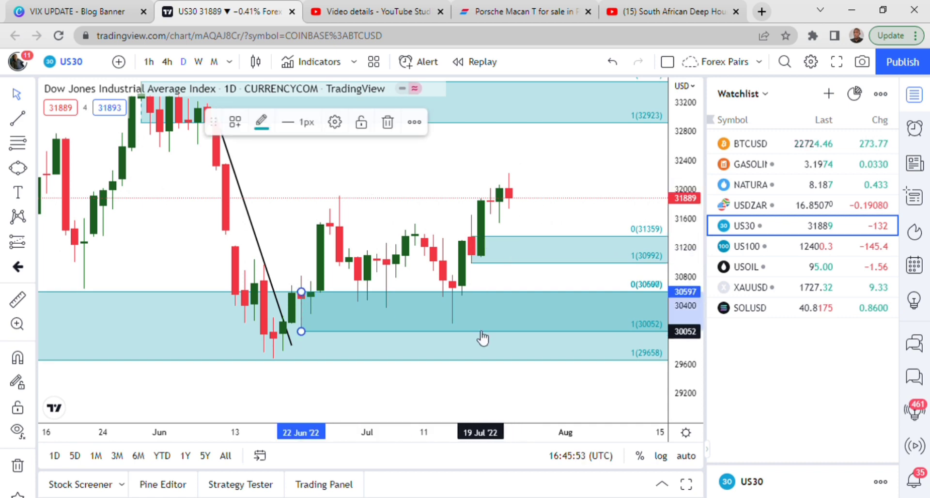
key("Delete")
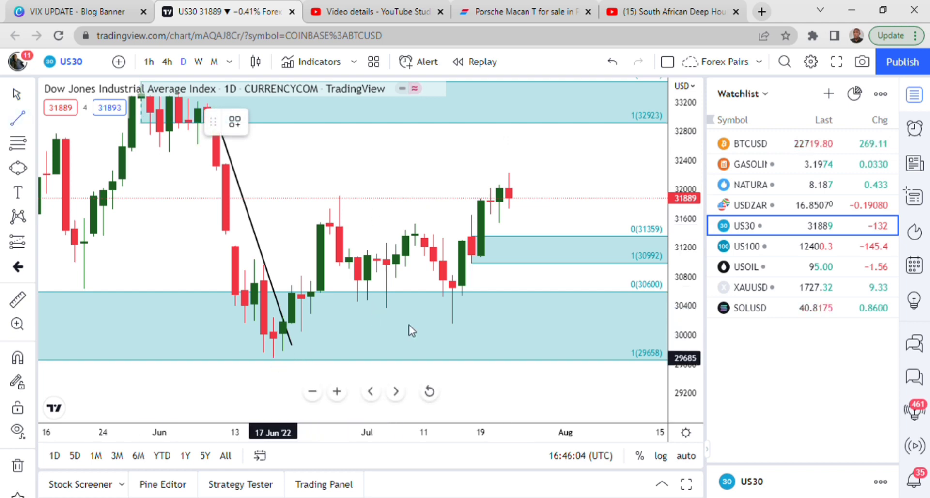
Draw an ascending trend line from 17 Jun '22 at about 29685 to 03 Aug '22 at about 30494.
left_click(273, 358)
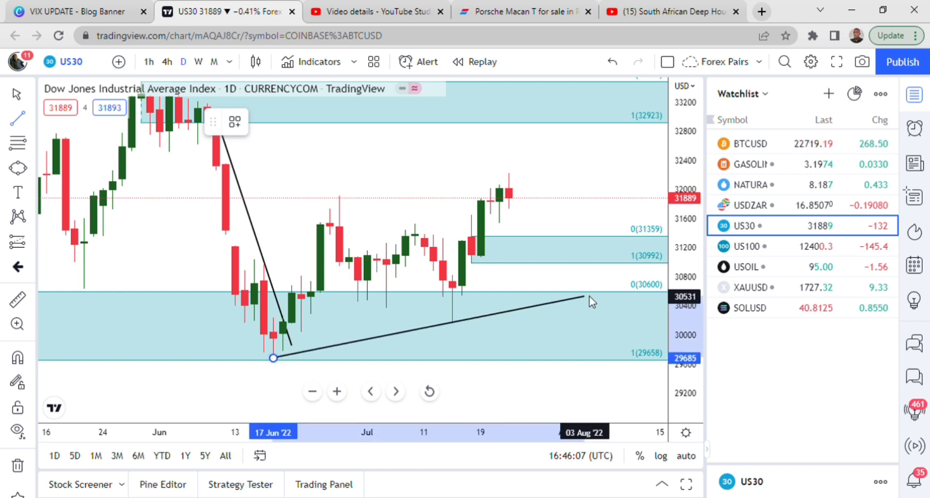
left_click(589, 296)
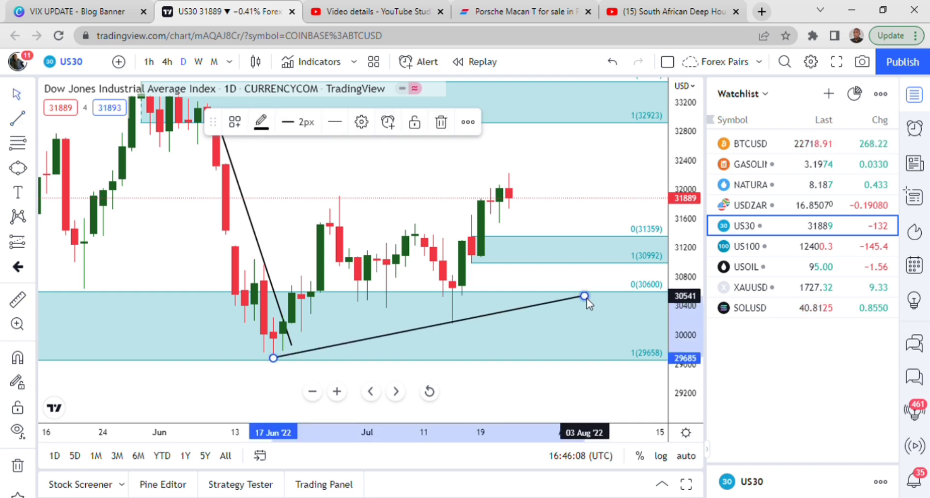
left_click_drag(588, 295, 584, 299)
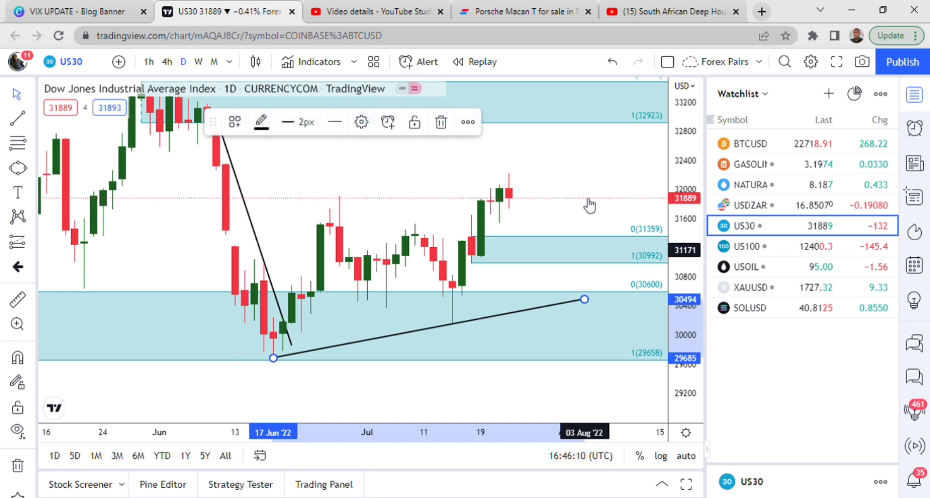
left_click(588, 201)
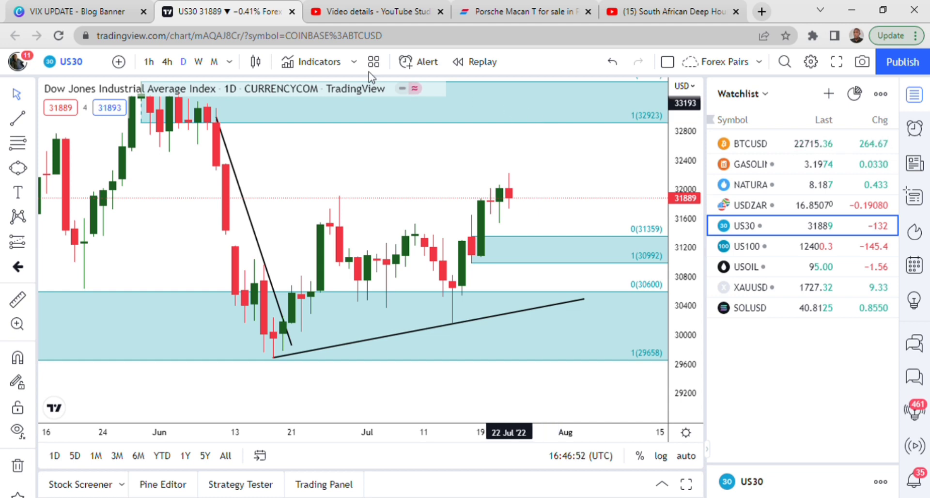
Switch the chart to the 4-hour timeframe and reset its price scale to examine the ascending trend line.
left_click(167, 62)
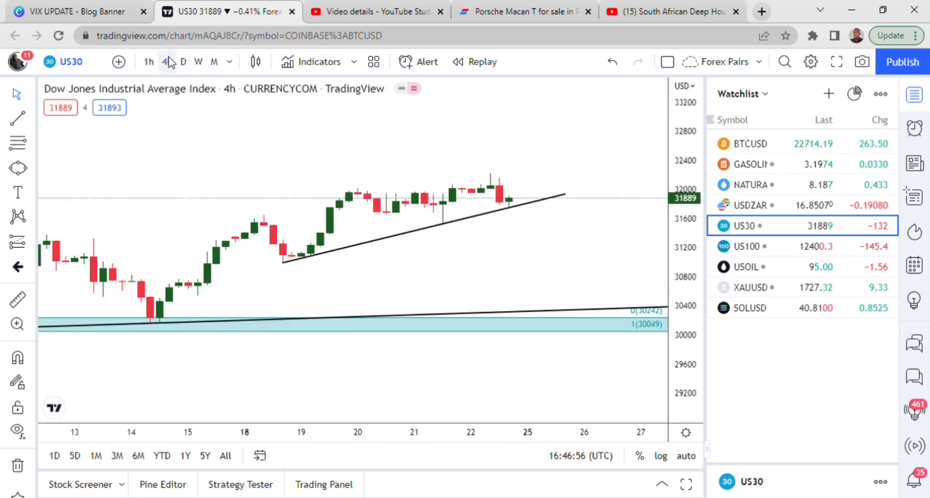
right_click(694, 237)
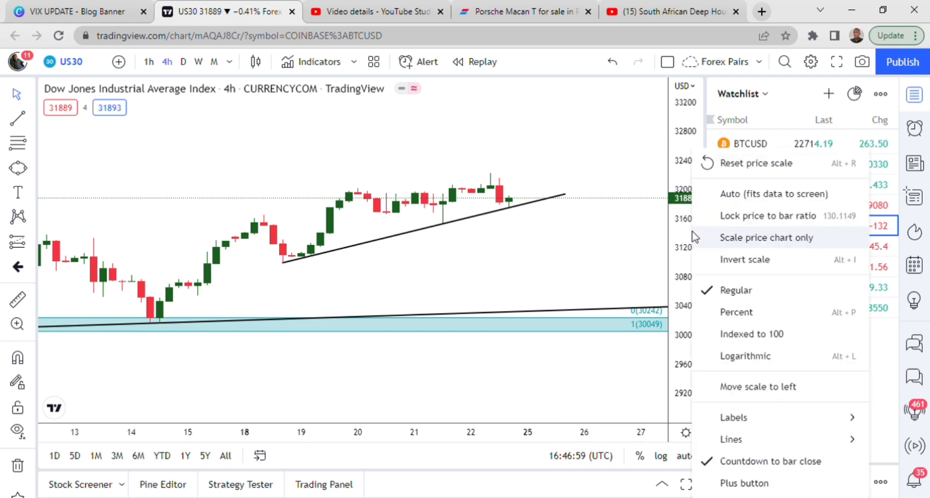
left_click(722, 165)
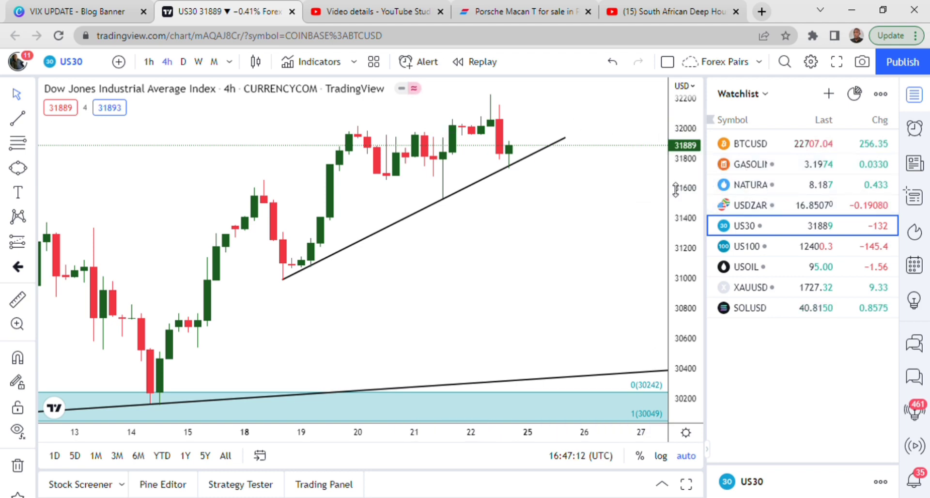
left_click_drag(538, 227, 519, 241)
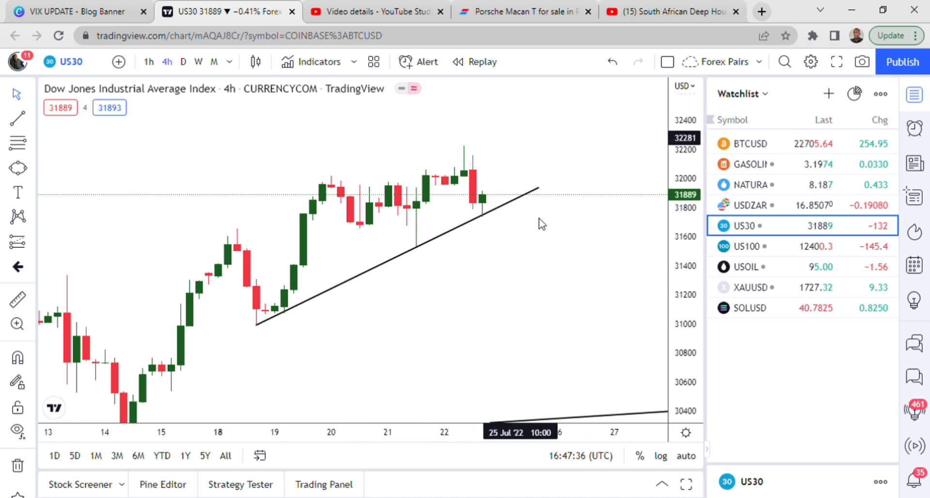
Switch the chart to the 1-hour timeframe to examine price above the trend line.
left_click(148, 62)
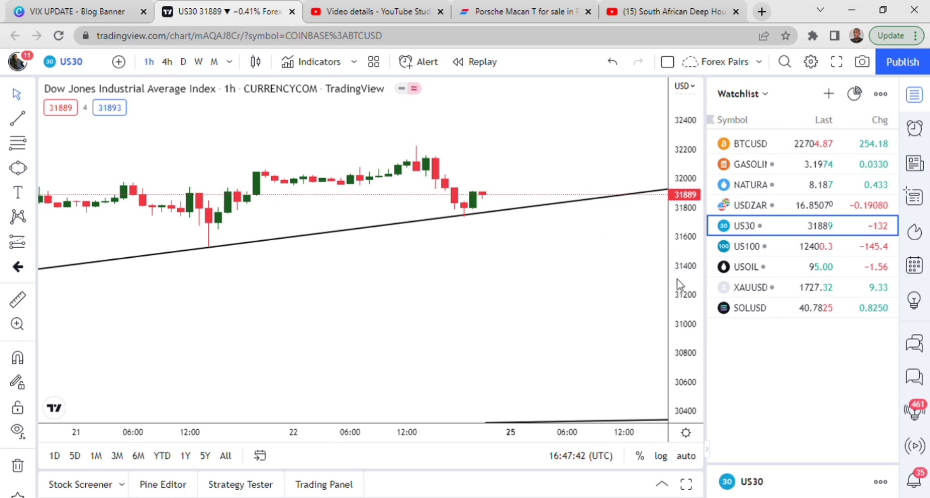
Move the upper end of the ascending trend line to about 31915 on 25 Jul '22, keeping the line along the swing lows.
right_click(678, 225)
left_click(692, 165)
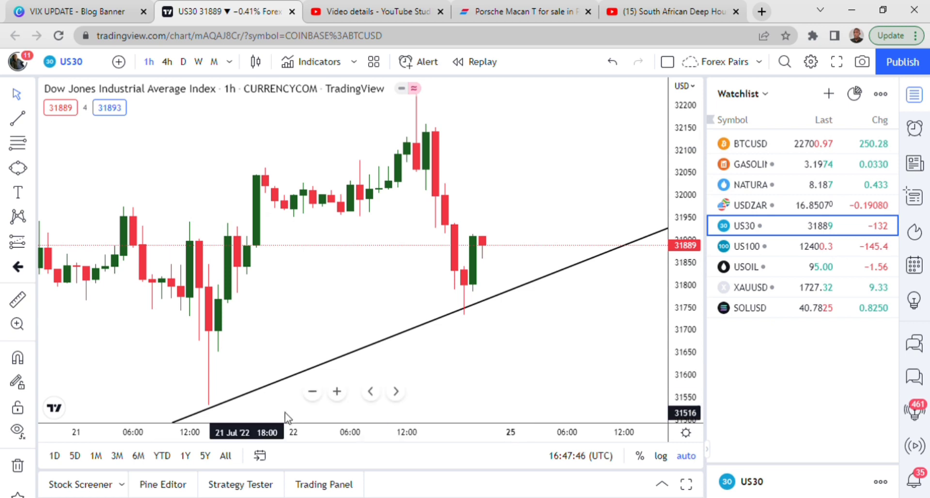
left_click(313, 398)
left_click(313, 399)
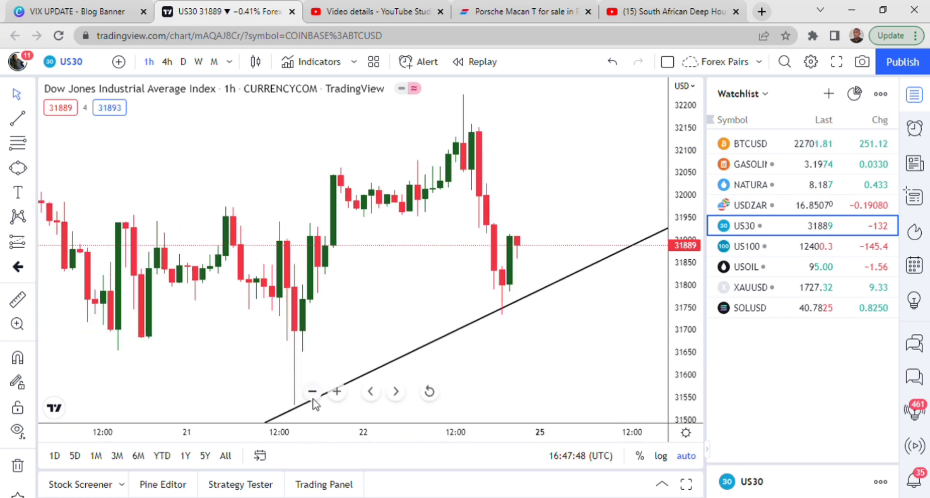
left_click(313, 398)
left_click(313, 398)
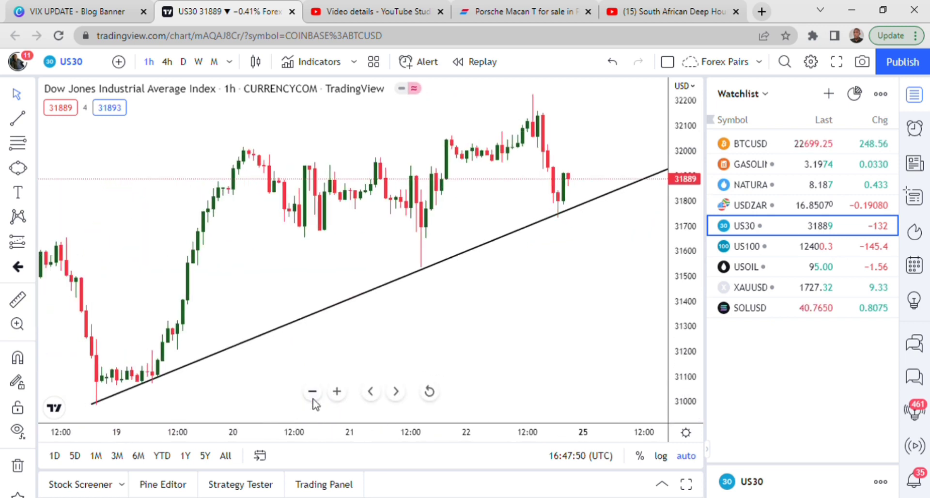
left_click_drag(504, 294, 462, 296)
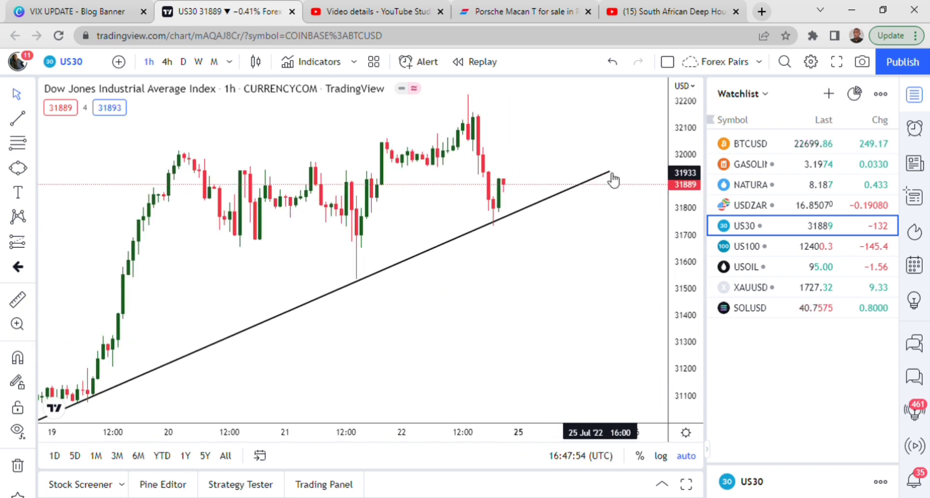
left_click_drag(609, 172, 604, 188)
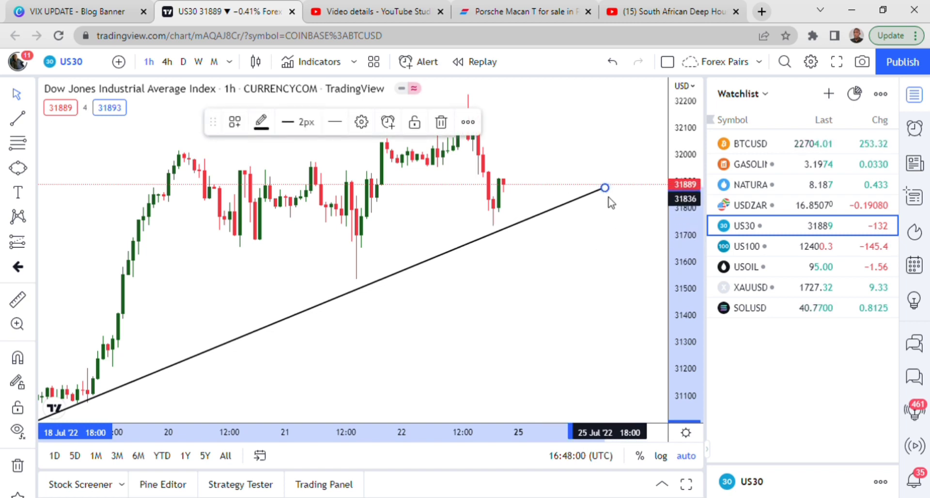
left_click_drag(604, 188, 589, 177)
left_click(544, 266)
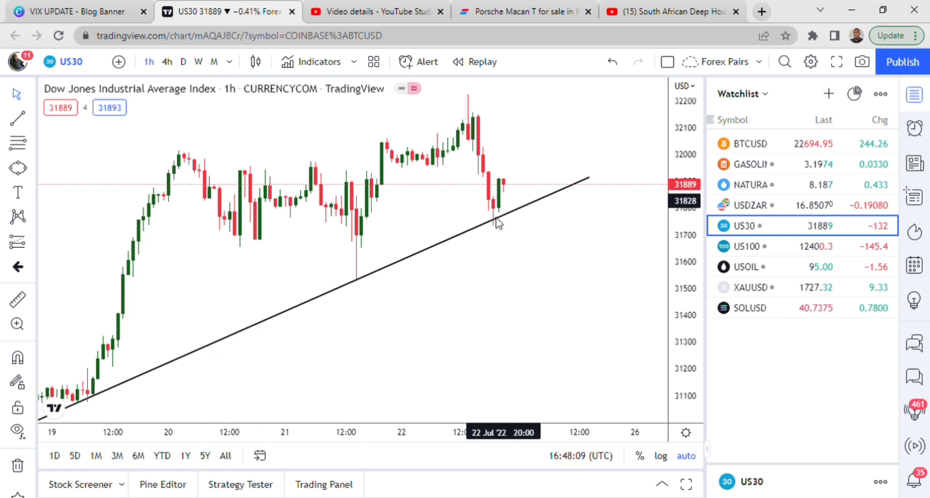
Draw a horizontal trend line at about 32060 from the 22 Jul '22 high area to 25 Jul '22.
left_click(19, 121)
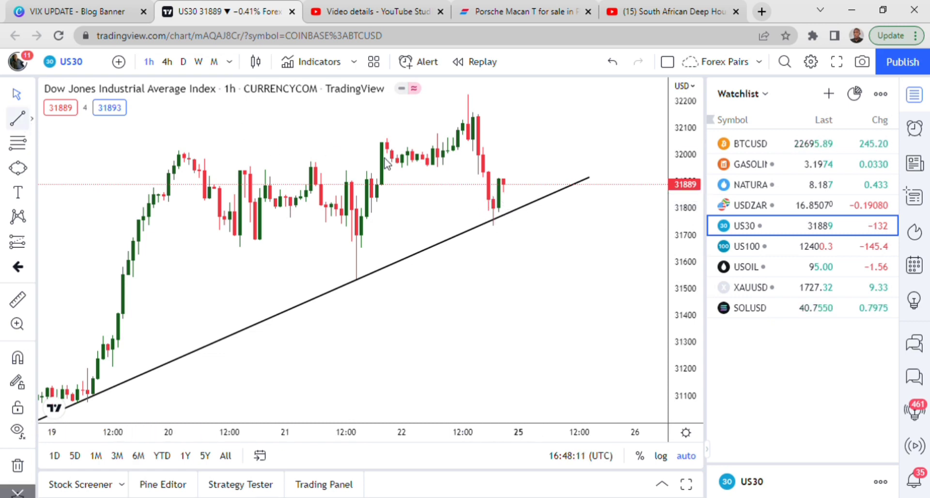
left_click(472, 139)
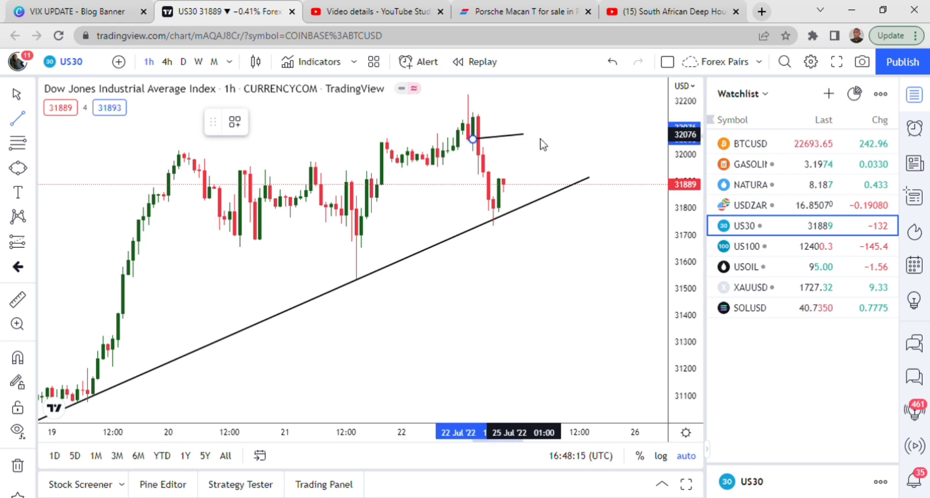
left_click(569, 140)
left_click(583, 270)
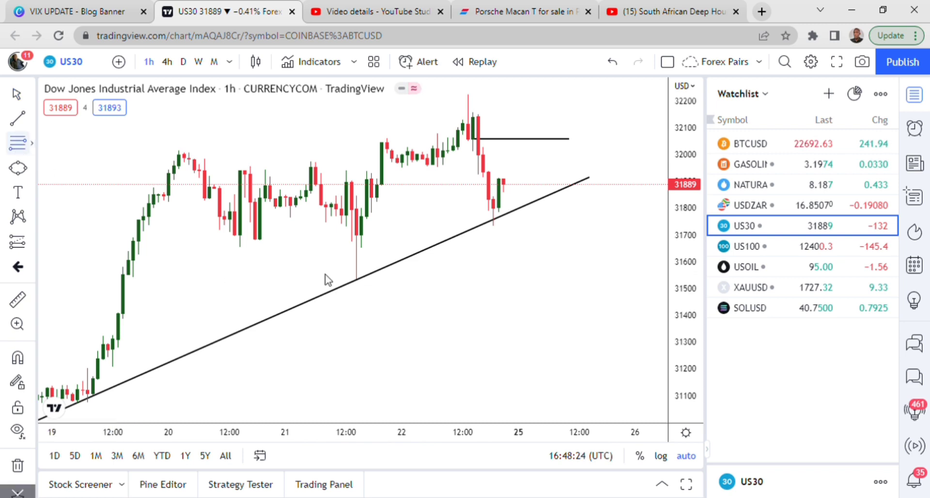
Mark a trial demand zone from 31539 to 31772 at the 21 Jul '22 14:00 candle, and delete it again.
left_click(357, 277)
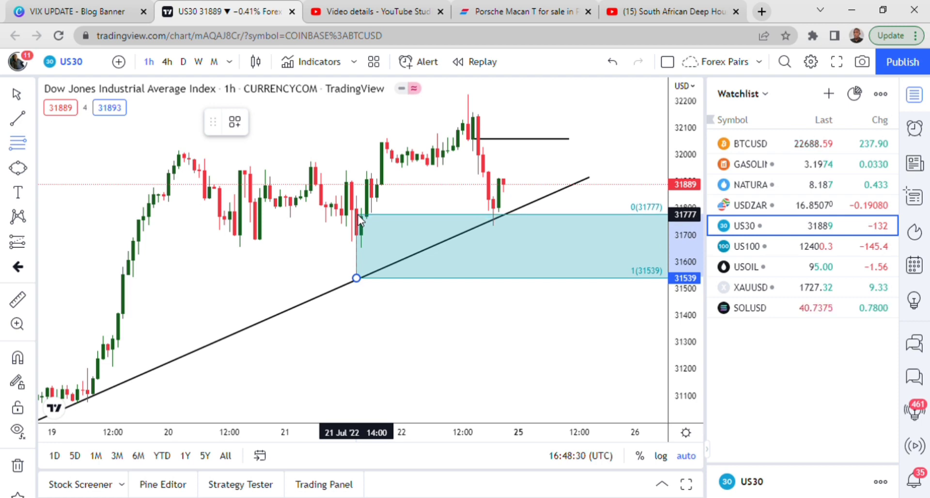
left_click(358, 217)
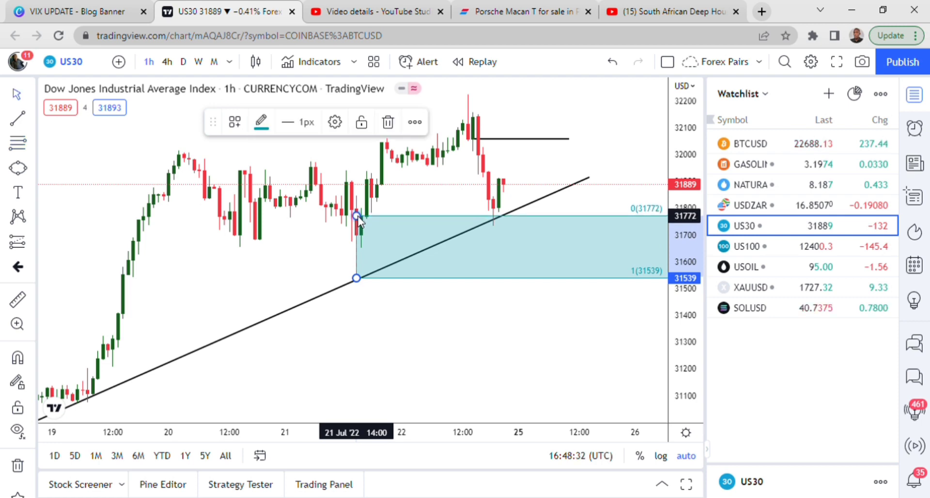
left_click(458, 206)
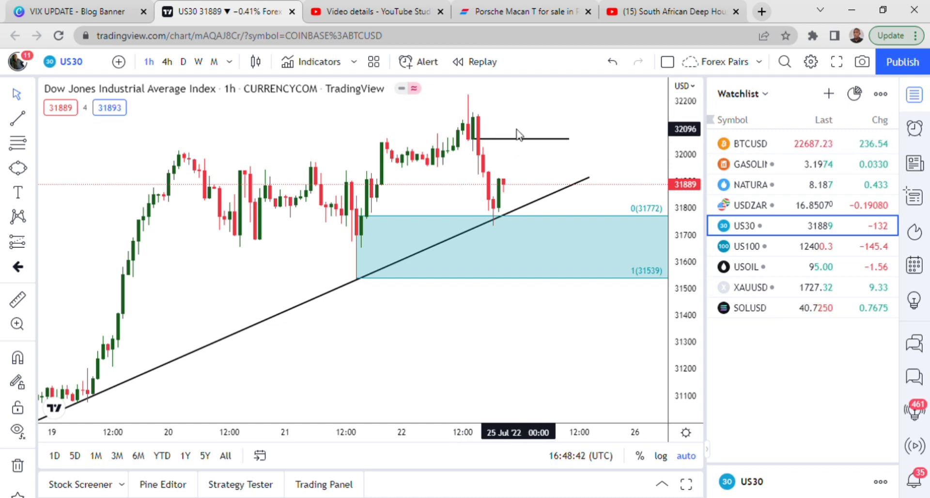
left_click(363, 250)
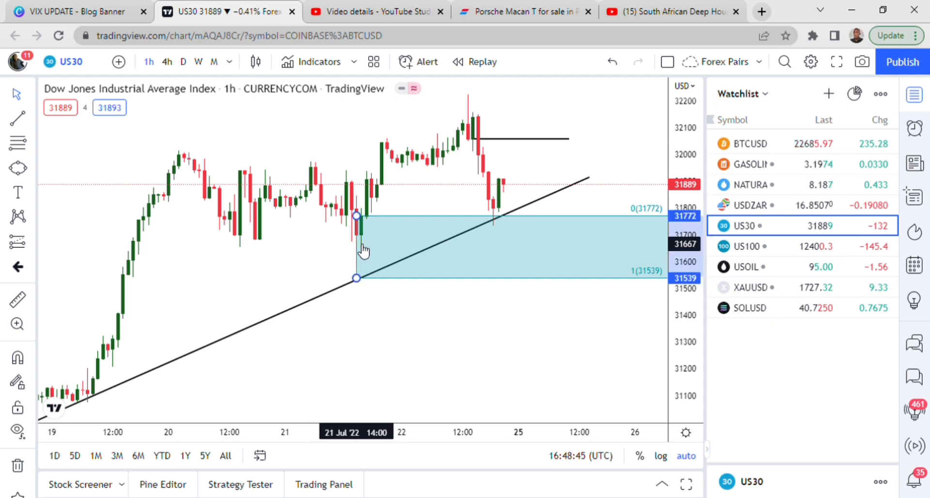
key("Delete")
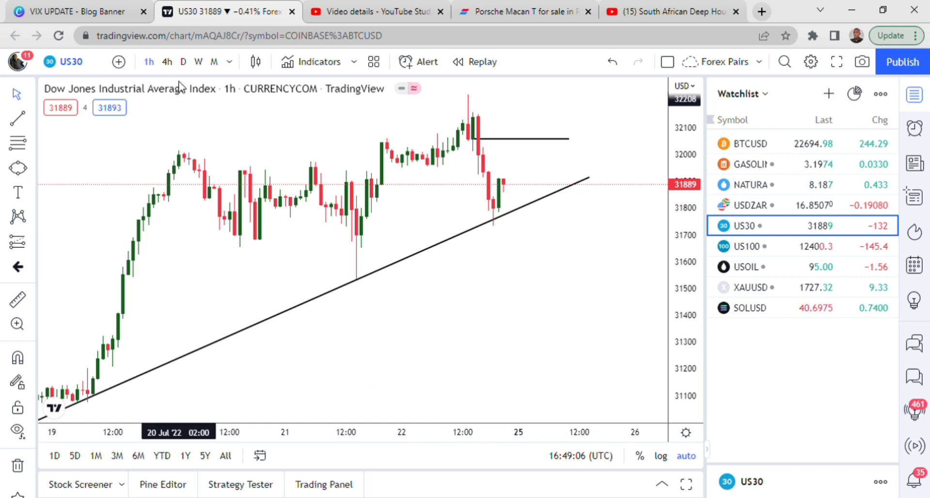
Switch the chart to the daily and weekly timeframes to examine price against the marked zones.
left_click(183, 63)
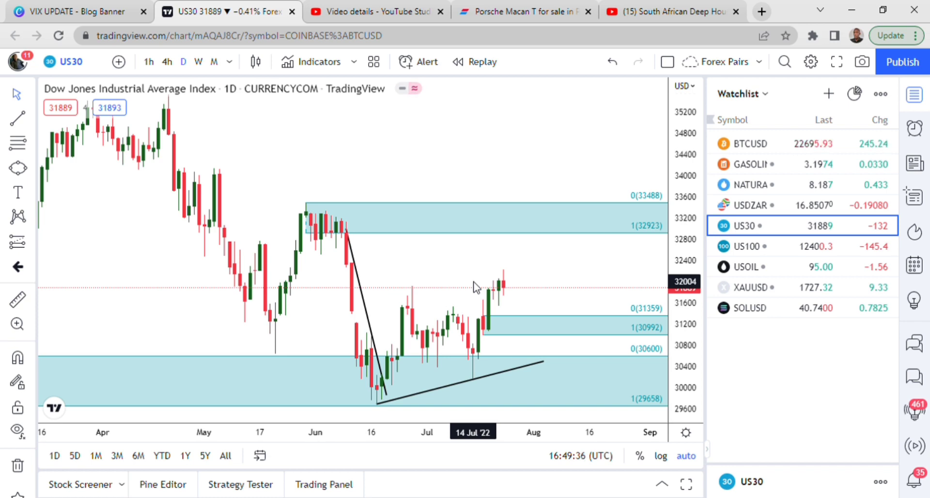
left_click(198, 61)
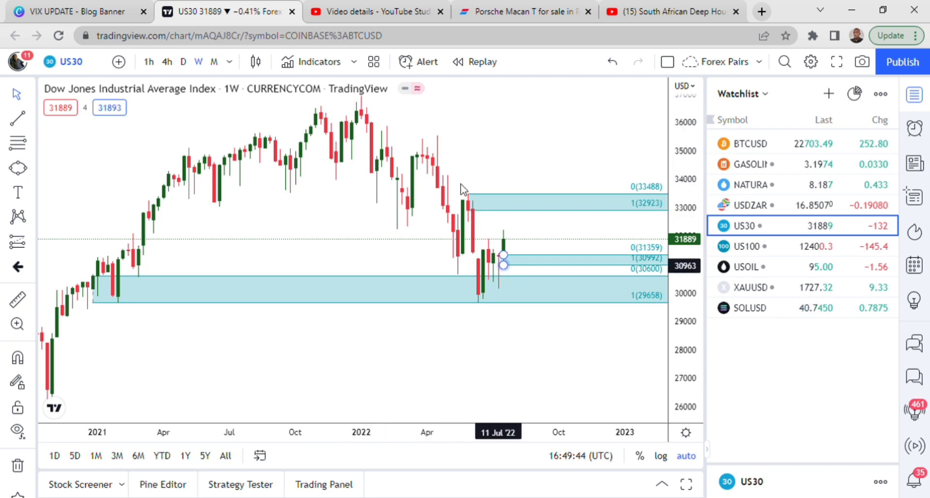
Return the chart to the daily timeframe and delete the steep descending trend line in June.
left_click(184, 62)
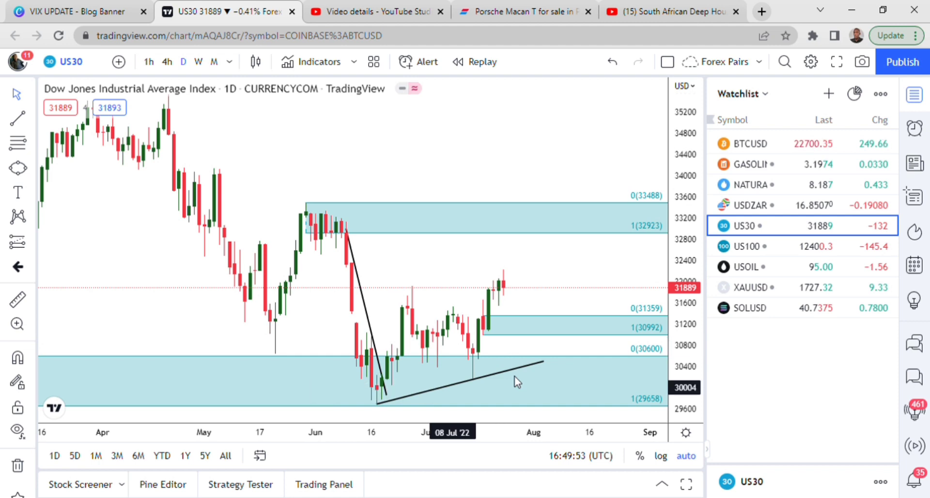
left_click(371, 320)
key("Delete")
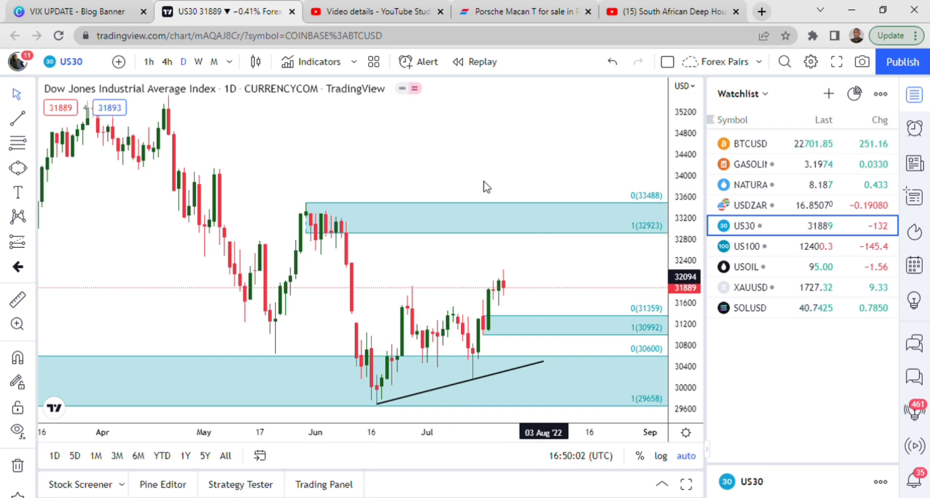
On the 4-hour timeframe, mark a demand zone from 30994 to 31126 starting at the 18 Jul '22 18:00 candle.
left_click(167, 63)
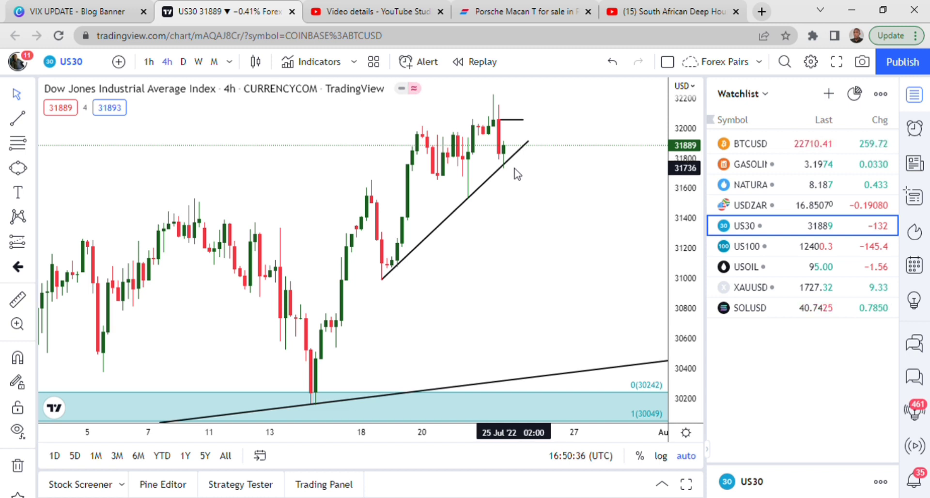
left_click(14, 148)
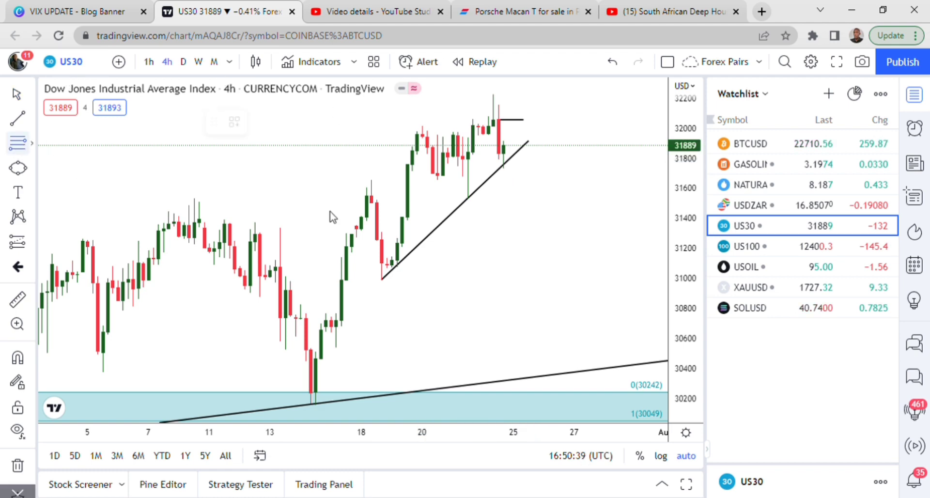
left_click(381, 280)
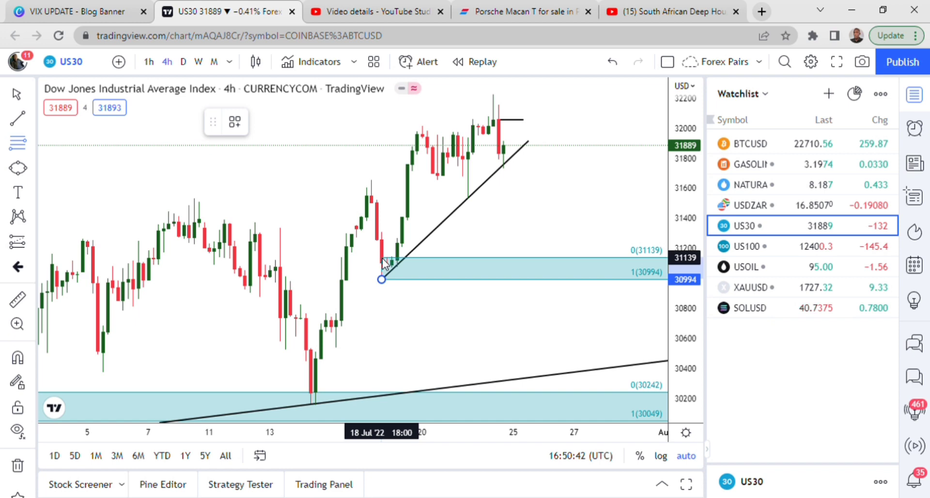
left_click(385, 264)
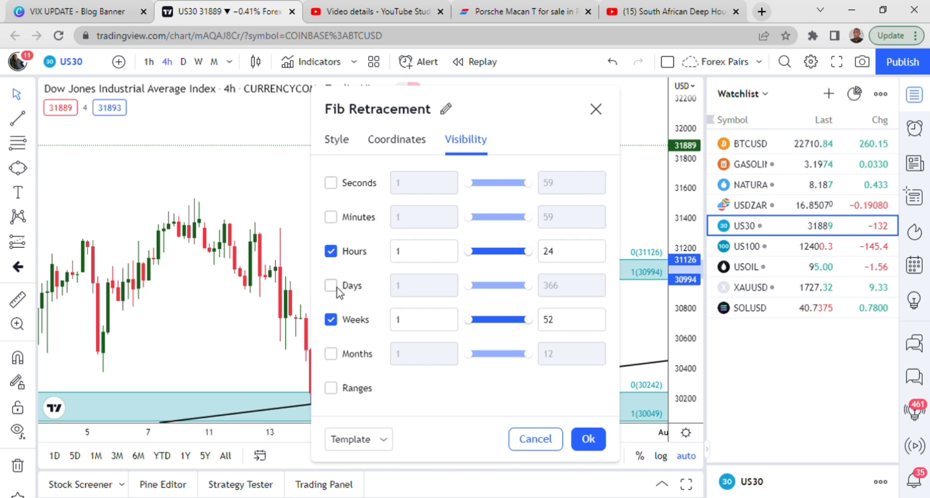
Set the new demand zone's visibility to include Days and exclude Weeks, and apply the settings.
left_click(332, 288)
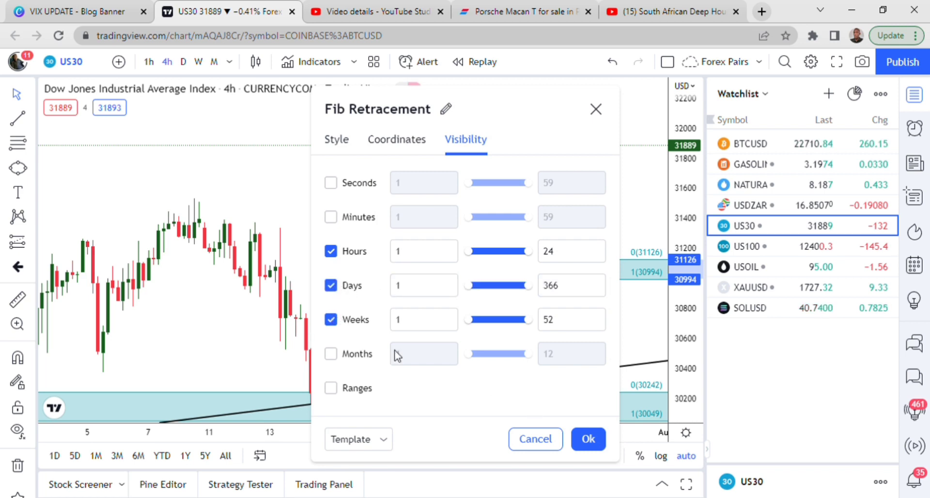
left_click(332, 320)
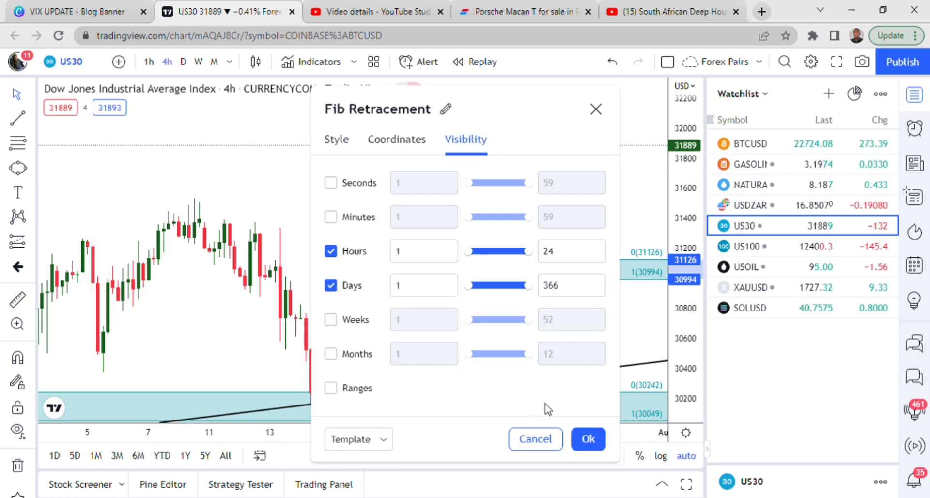
left_click(586, 442)
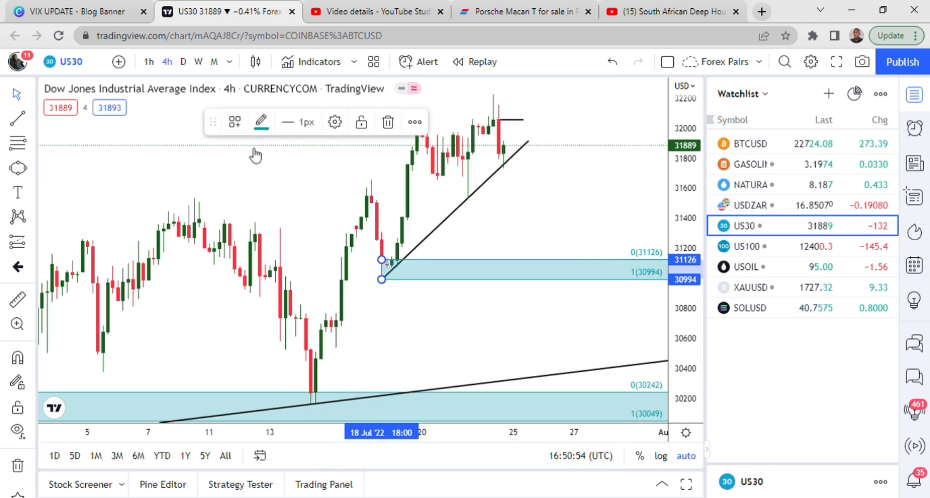
Check the new demand zone on the daily timeframe, and return the chart to the 4-hour timeframe.
left_click(183, 62)
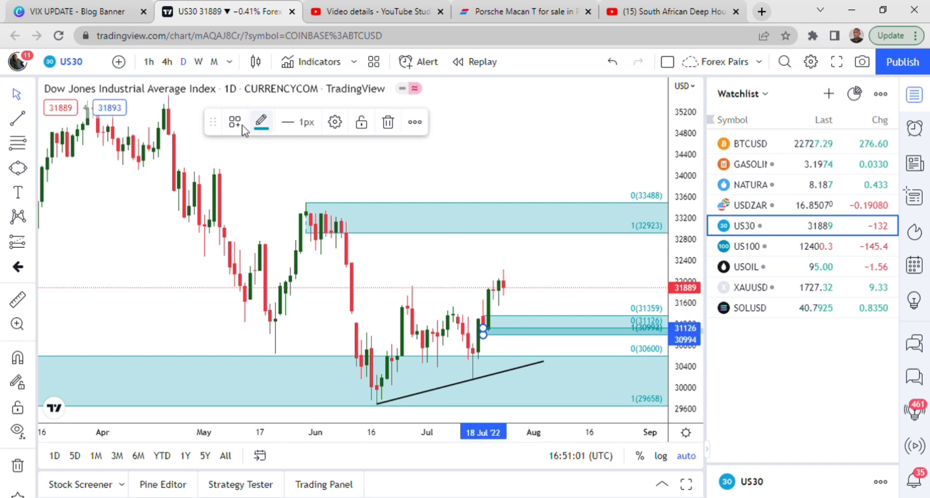
left_click(168, 62)
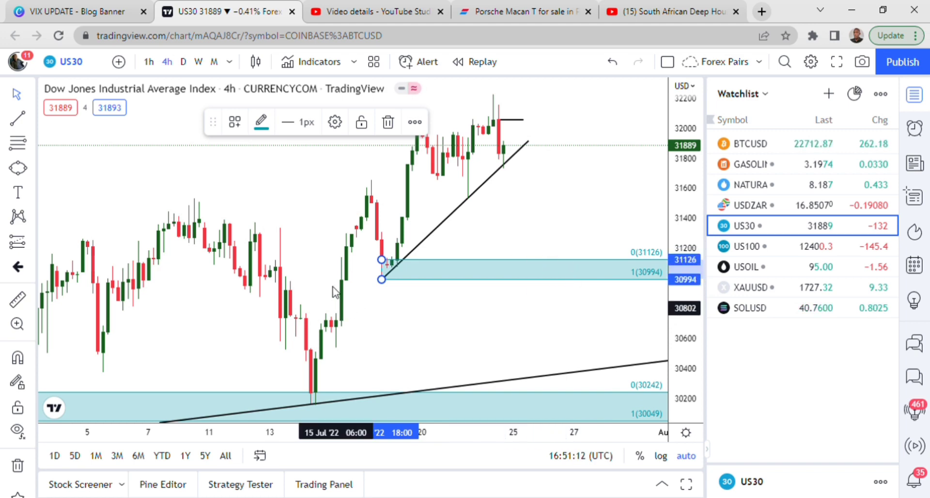
left_click(334, 232)
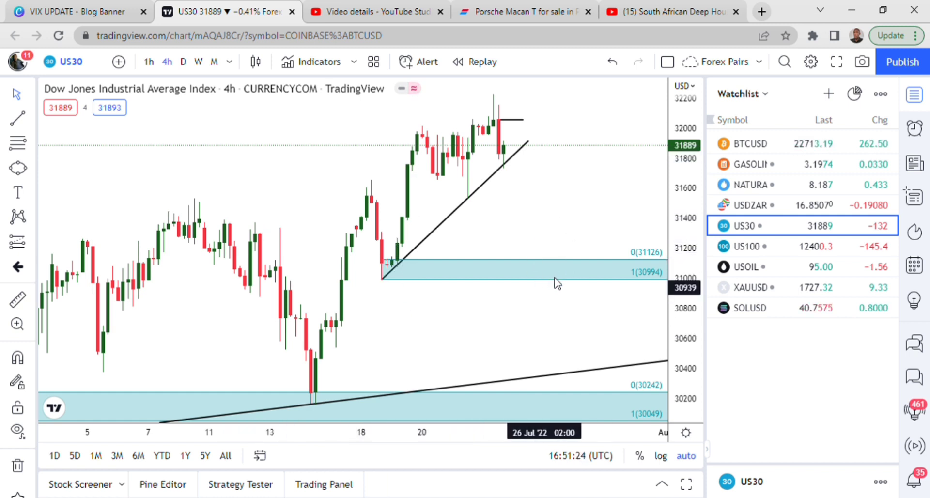
left_click(528, 142)
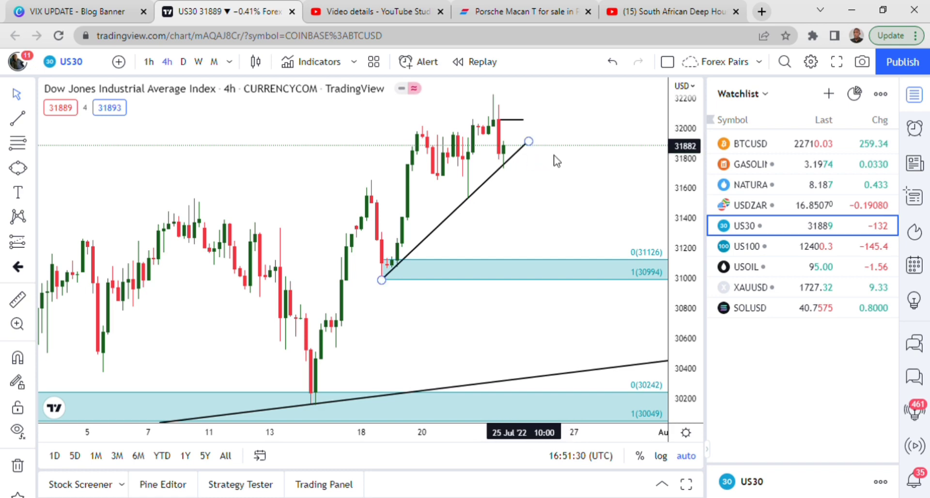
left_click(551, 152)
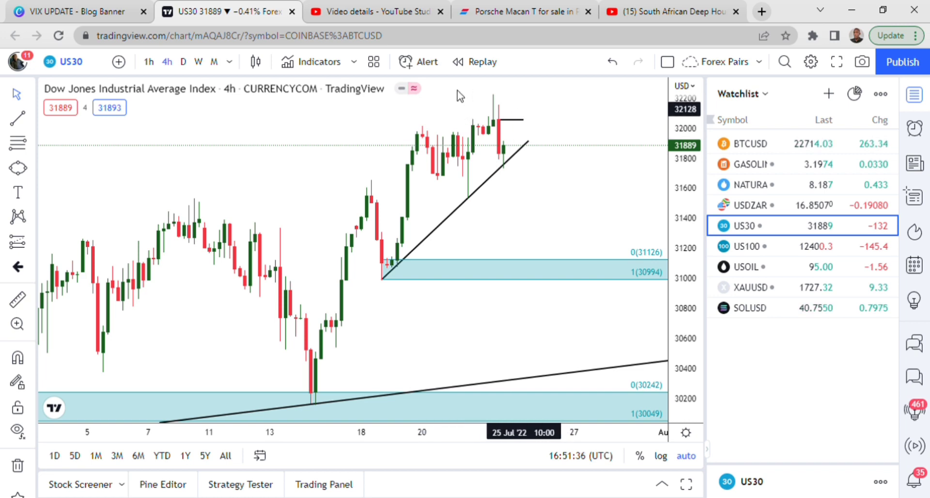
left_click(506, 119)
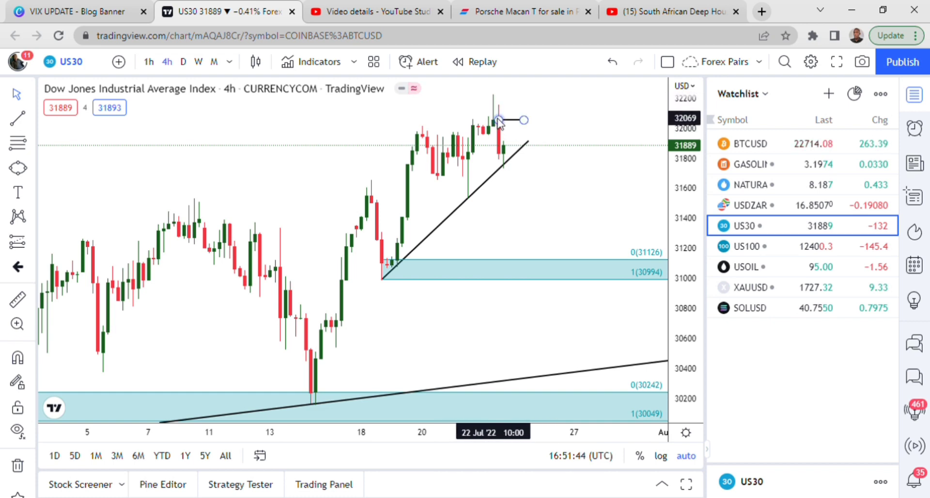
left_click(503, 166)
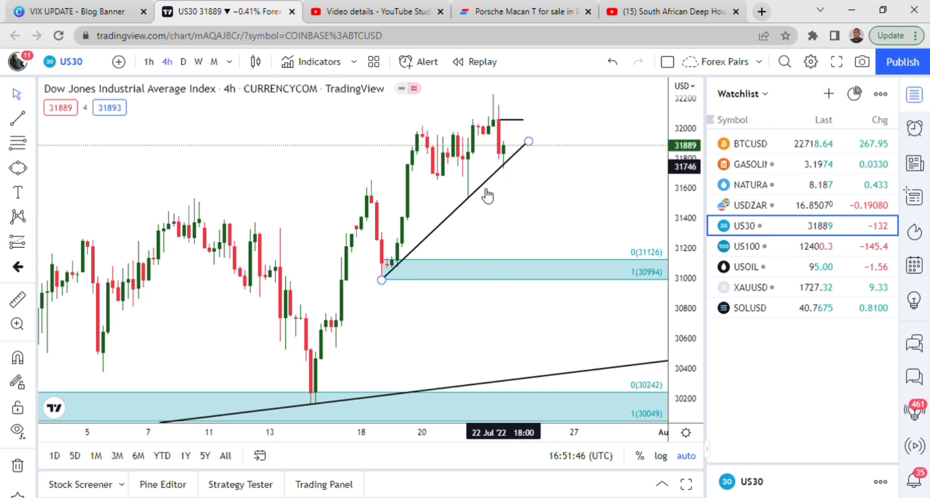
left_click(575, 94)
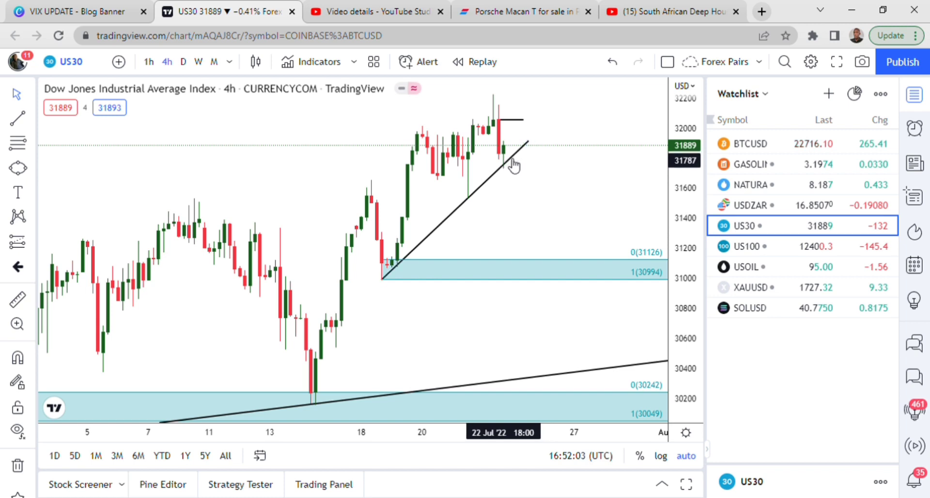
left_click(523, 120)
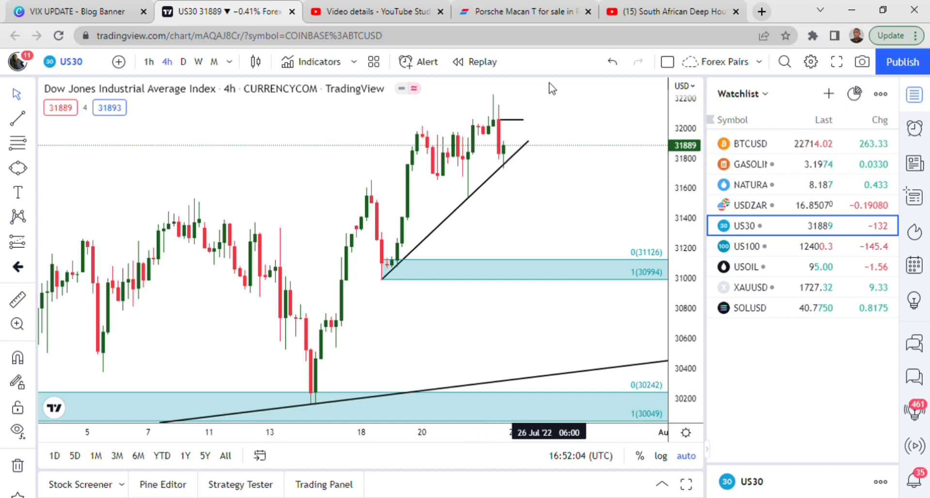
left_click(577, 103)
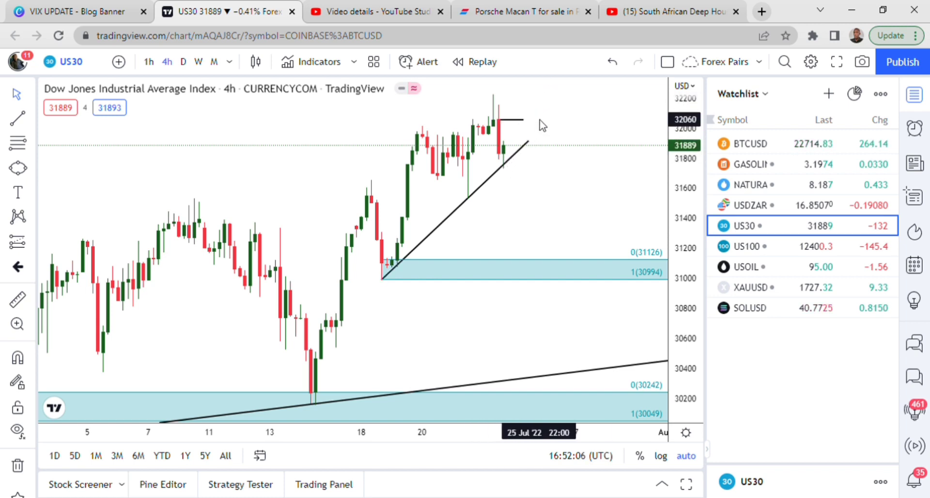